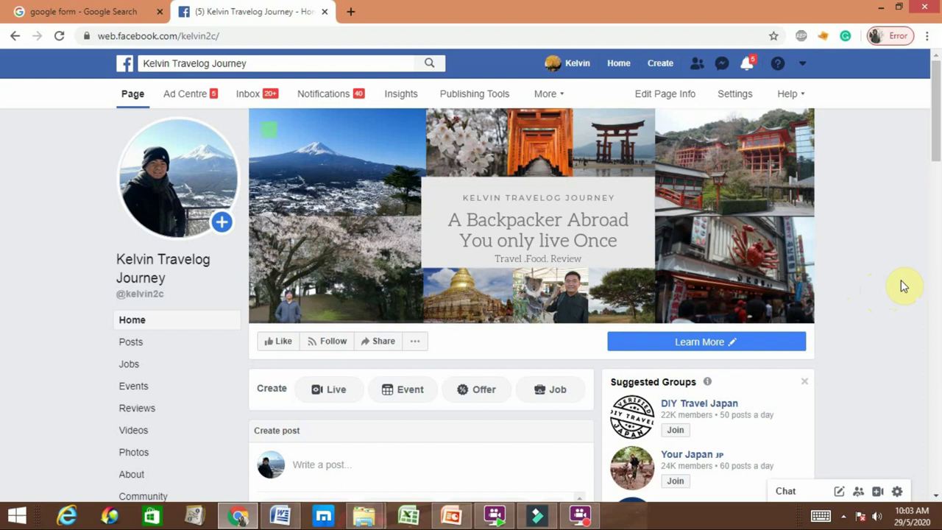
- Open the page's Publishing Tools and open the details of the published post "Autumn in Japan" from 12 December 2019
{"action": "mouse_move", "coordinate": [937, 136]}
{"action": "left_mouse_down"}
{"action": "mouse_move", "coordinate": [941, 199]}
{"action": "mouse_move", "coordinate": [935, 123]}
{"action": "left_mouse_up"}
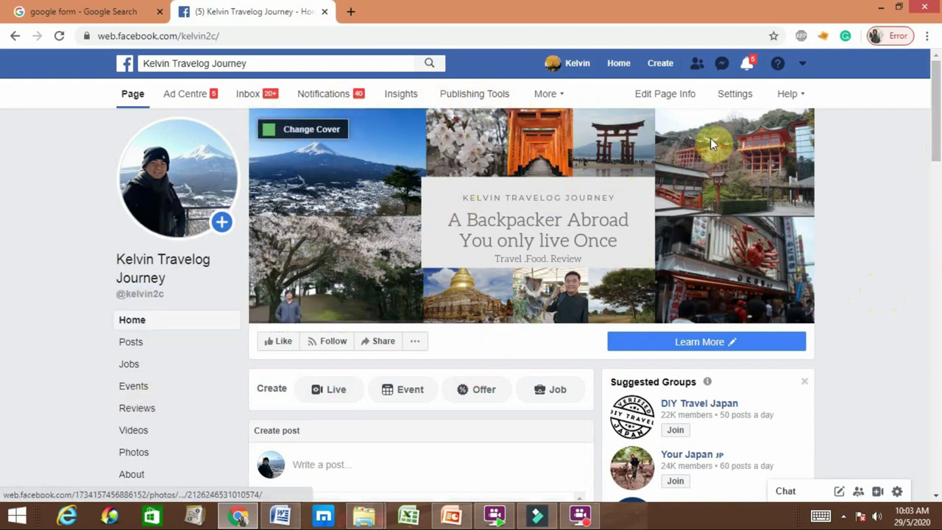
{"action": "left_click", "coordinate": [478, 100]}
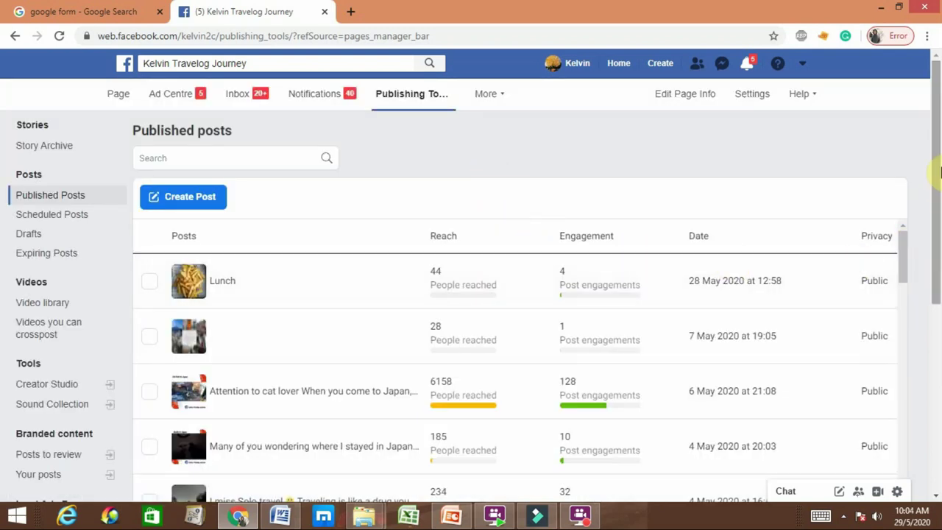
{"action": "scroll", "coordinate": [825, 292], "scroll_direction": "down", "scroll_amount": 3}
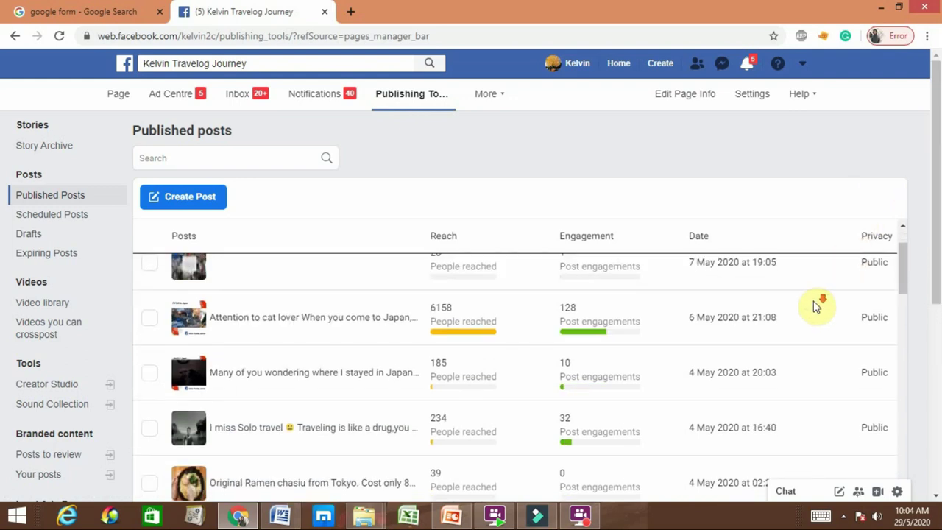
{"action": "scroll", "coordinate": [792, 325], "scroll_direction": "down", "scroll_amount": 1}
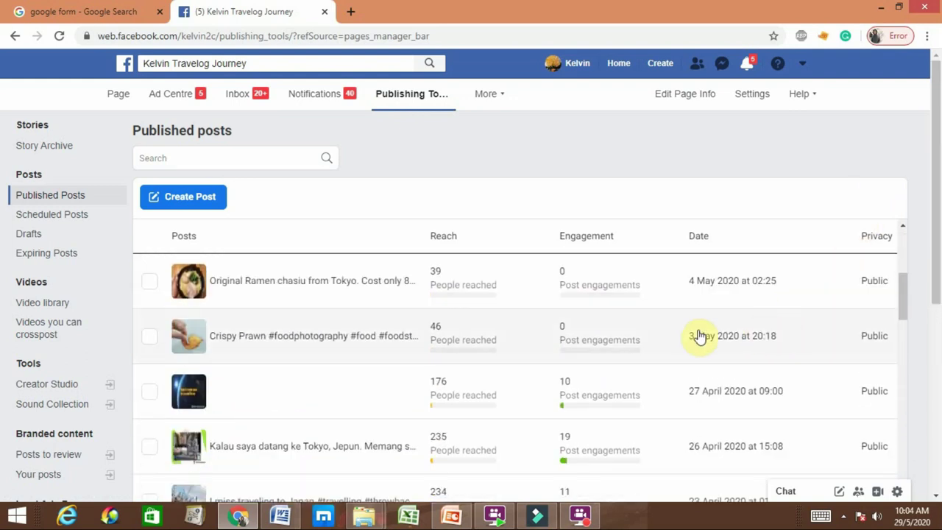
{"action": "scroll", "coordinate": [573, 318], "scroll_direction": "down", "scroll_amount": 1}
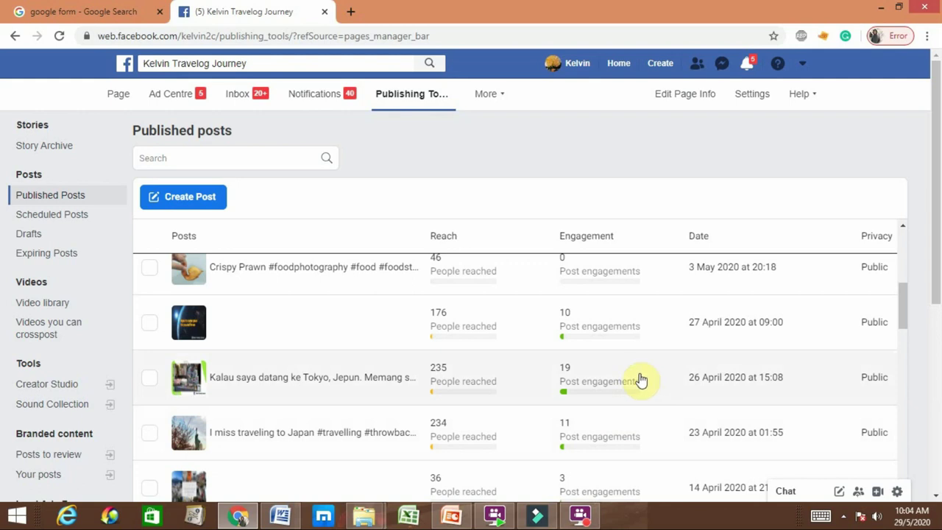
{"action": "scroll", "coordinate": [545, 398], "scroll_direction": "down", "scroll_amount": 1}
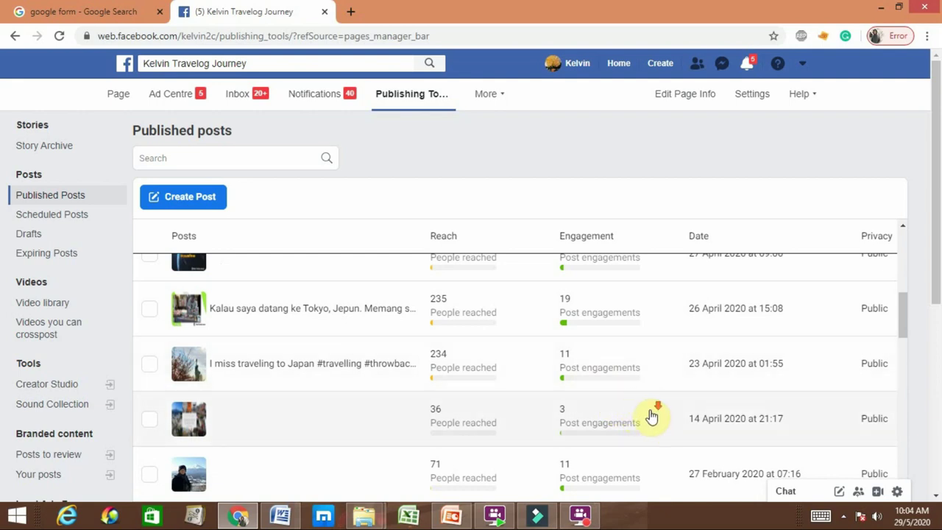
{"action": "scroll", "coordinate": [651, 416], "scroll_direction": "down", "scroll_amount": 2}
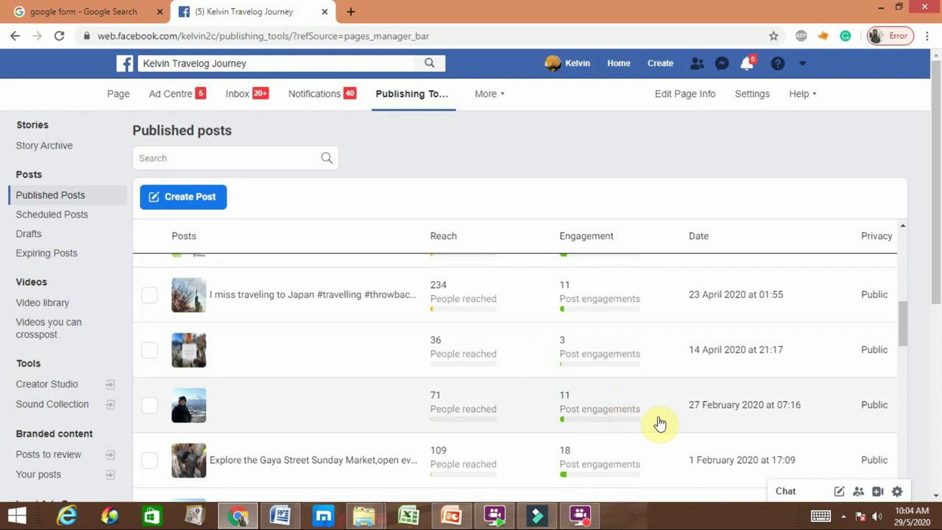
{"action": "scroll", "coordinate": [658, 421], "scroll_direction": "down", "scroll_amount": 6}
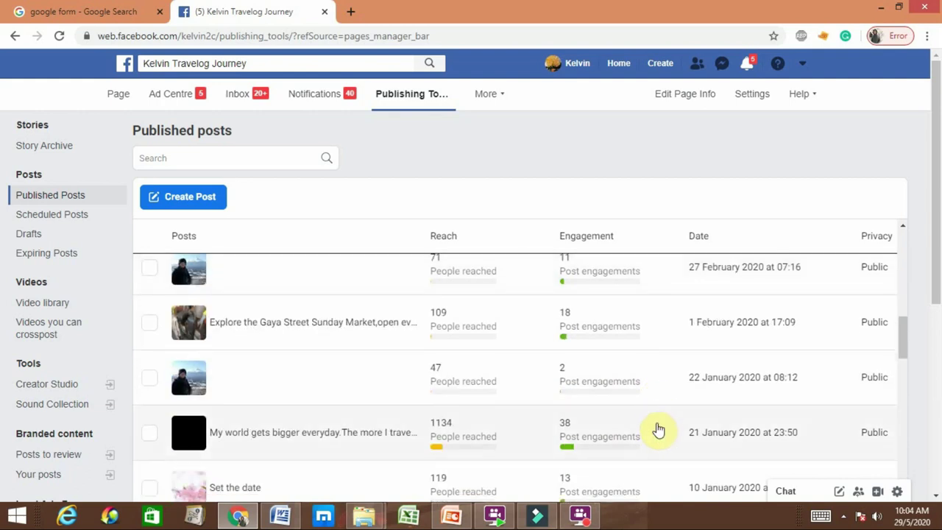
{"action": "scroll", "coordinate": [658, 425], "scroll_direction": "down", "scroll_amount": 2}
{"action": "scroll", "coordinate": [651, 403], "scroll_direction": "down", "scroll_amount": 4}
{"action": "scroll", "coordinate": [652, 401], "scroll_direction": "down", "scroll_amount": 2}
{"action": "scroll", "coordinate": [640, 383], "scroll_direction": "down", "scroll_amount": 2}
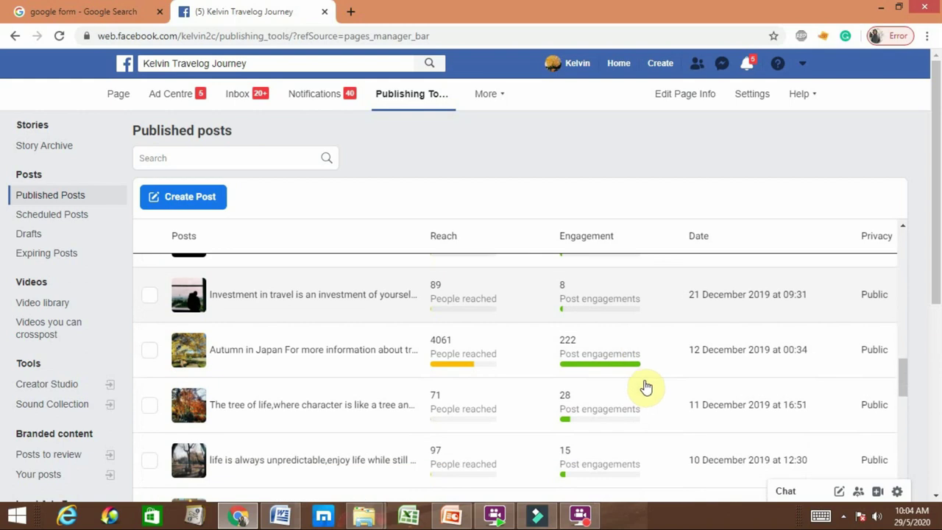
{"action": "left_click", "coordinate": [426, 353]}
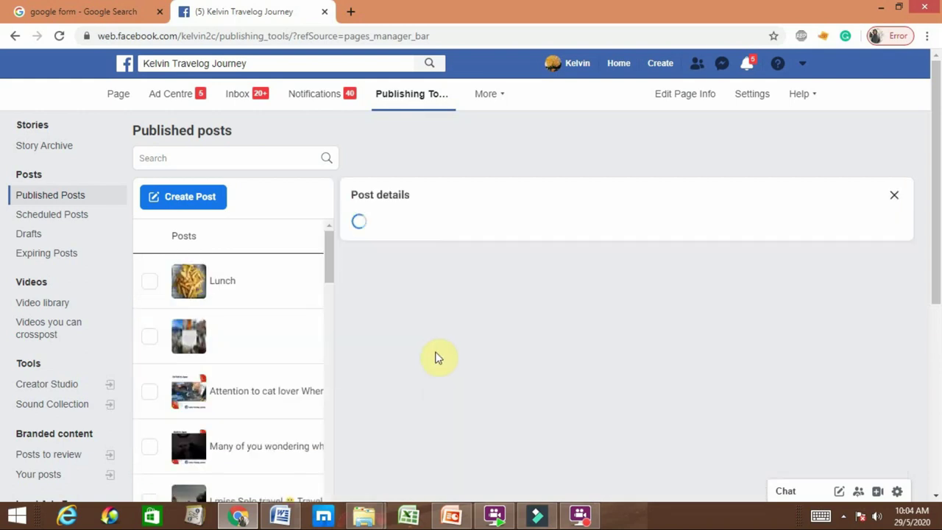
- Expand the full text in the post preview and start boosting the "Autumn in Japan" post
{"action": "scroll", "coordinate": [662, 365], "scroll_direction": "down", "scroll_amount": 1}
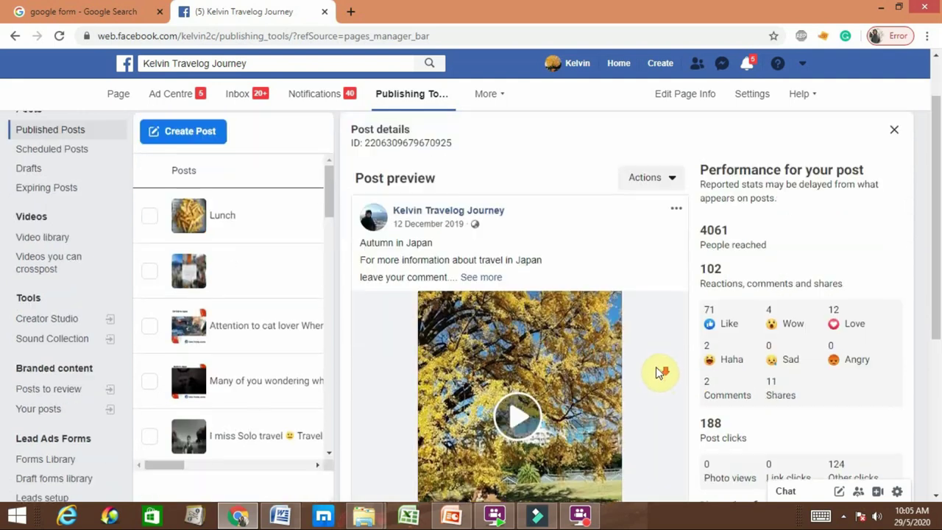
{"action": "left_click", "coordinate": [480, 274]}
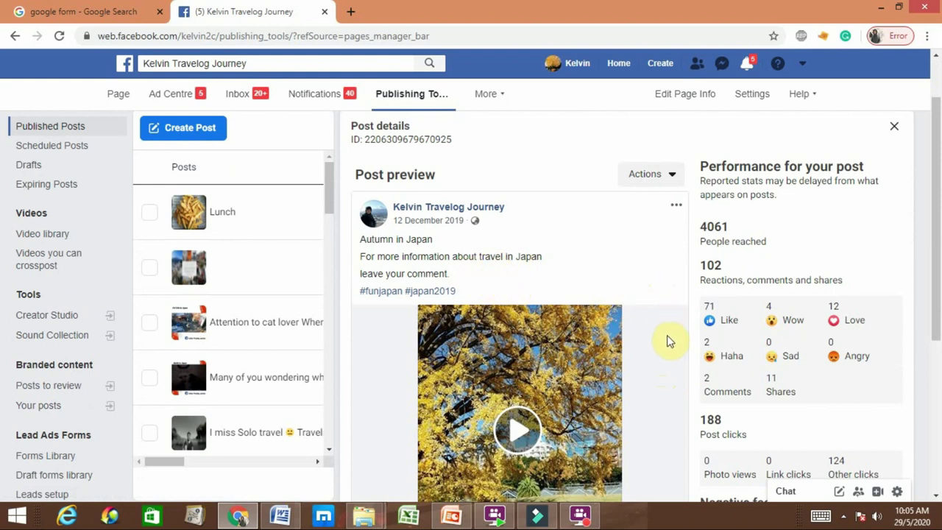
{"action": "scroll", "coordinate": [661, 376], "scroll_direction": "down", "scroll_amount": 3}
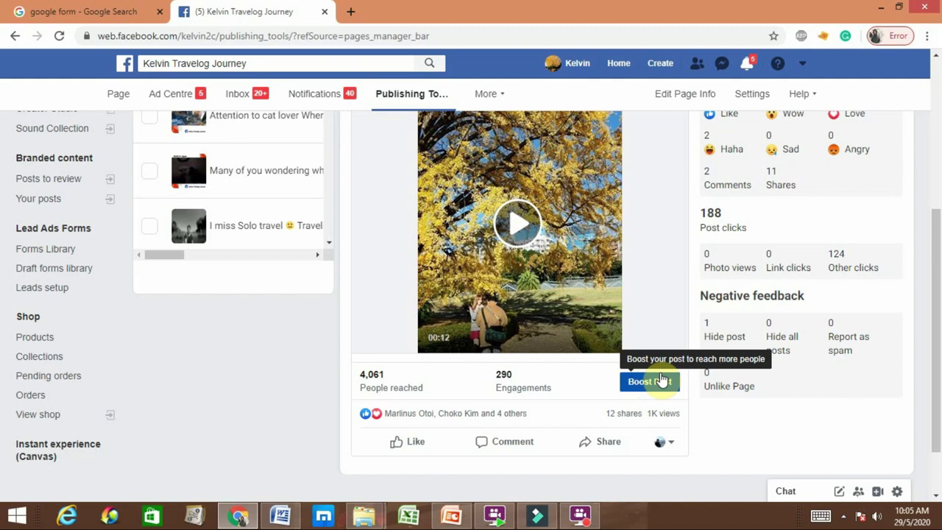
{"action": "left_click", "coordinate": [658, 386]}
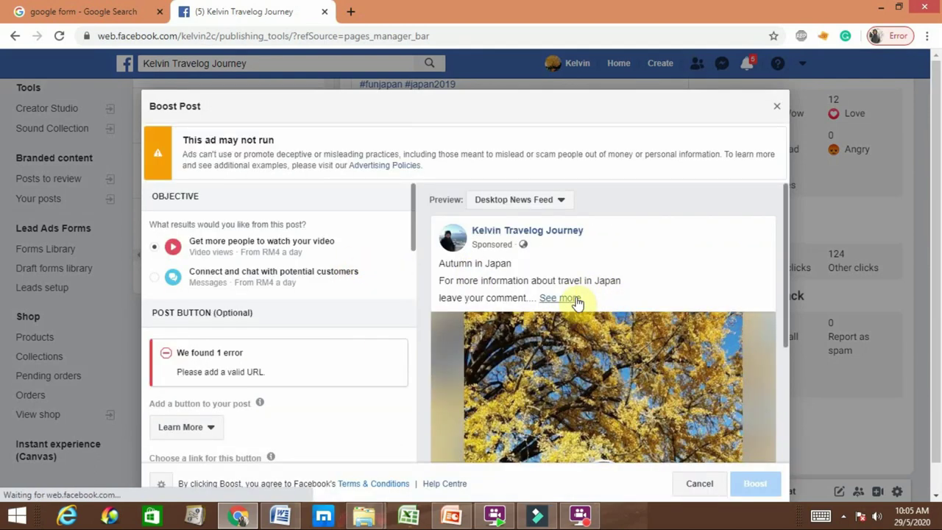
- Expand the ad text in the Desktop News Feed preview and examine the ad's caption and video
{"action": "left_click", "coordinate": [572, 298]}
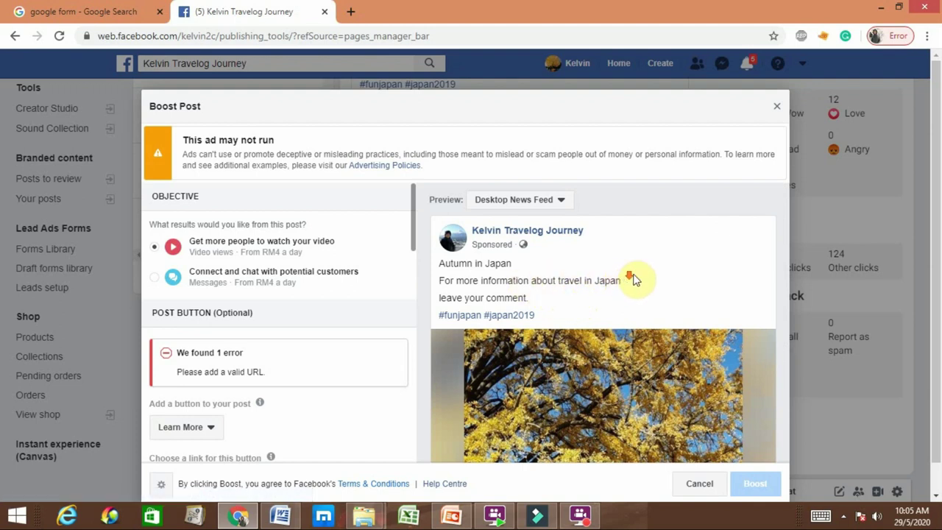
{"action": "scroll", "coordinate": [625, 278], "scroll_direction": "down", "scroll_amount": 1}
{"action": "scroll", "coordinate": [670, 372], "scroll_direction": "down", "scroll_amount": 1}
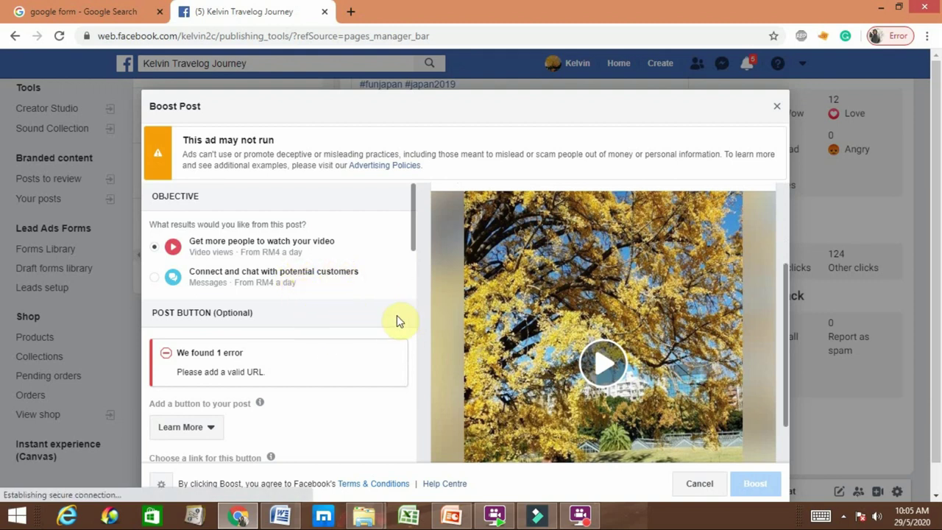
- Set the boost objective to "Connect and chat with potential customers"
{"action": "scroll", "coordinate": [389, 295], "scroll_direction": "down", "scroll_amount": 2}
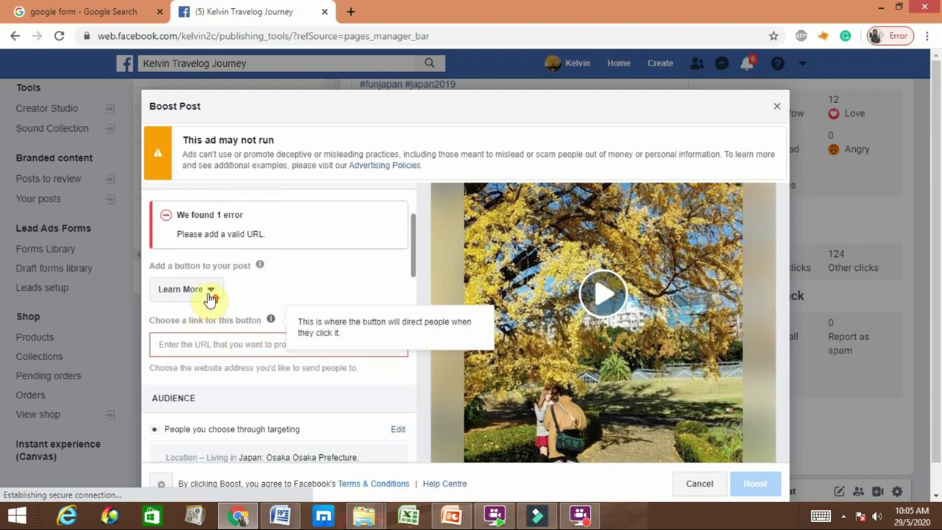
{"action": "scroll", "coordinate": [214, 298], "scroll_direction": "up", "scroll_amount": 1}
{"action": "scroll", "coordinate": [210, 297], "scroll_direction": "up", "scroll_amount": 1}
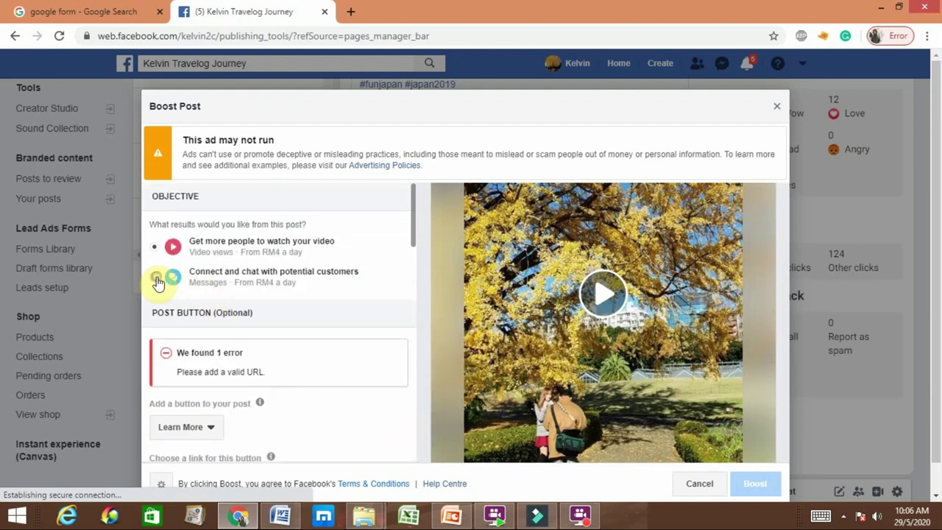
{"action": "left_click", "coordinate": [156, 280]}
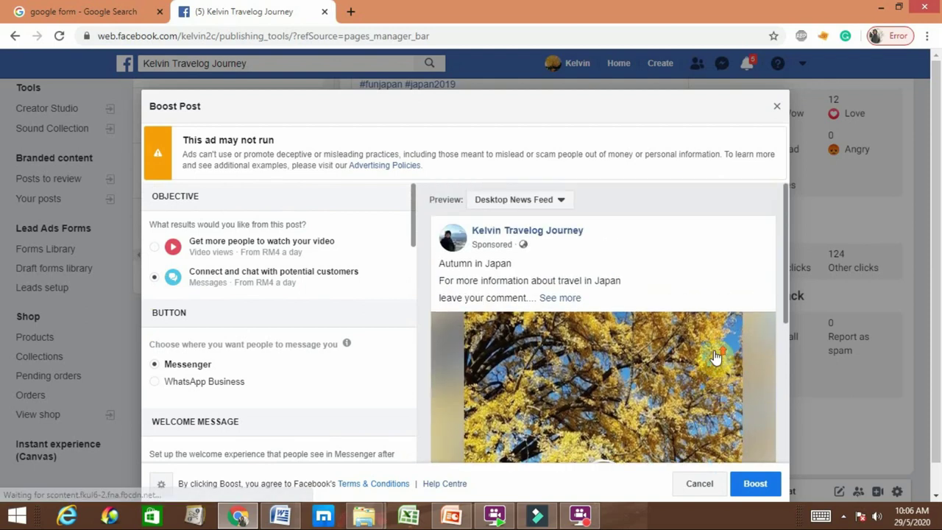
- Examine the updated messages ad preview, from its full caption down to its message button
{"action": "left_click", "coordinate": [561, 298]}
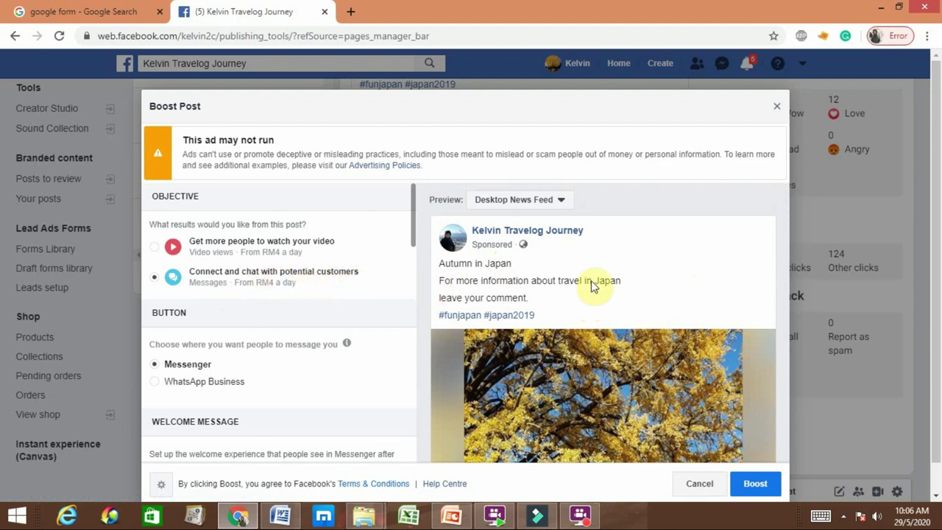
{"action": "scroll", "coordinate": [734, 289], "scroll_direction": "down", "scroll_amount": 3}
{"action": "scroll", "coordinate": [734, 289], "scroll_direction": "down", "scroll_amount": 2}
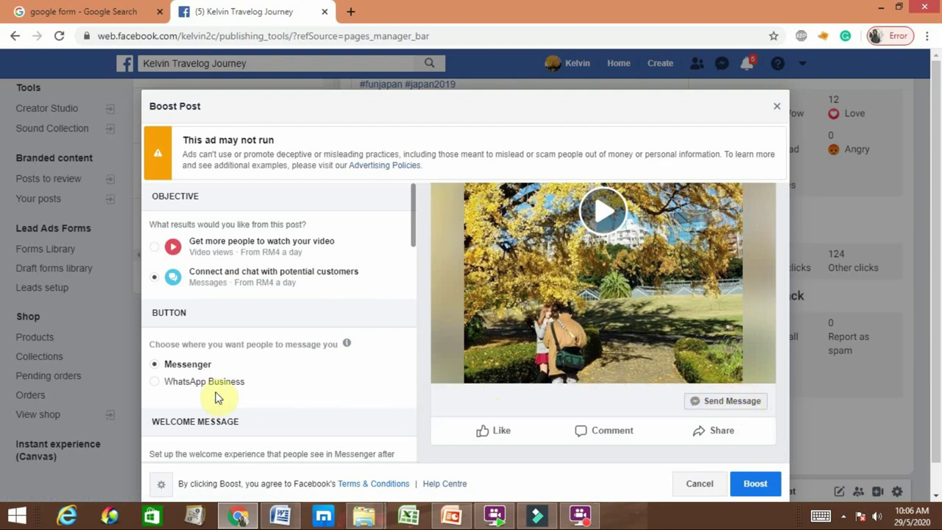
- Try WhatsApp Business as the place where people message the page, and switch back to Messenger
{"action": "left_click", "coordinate": [156, 382]}
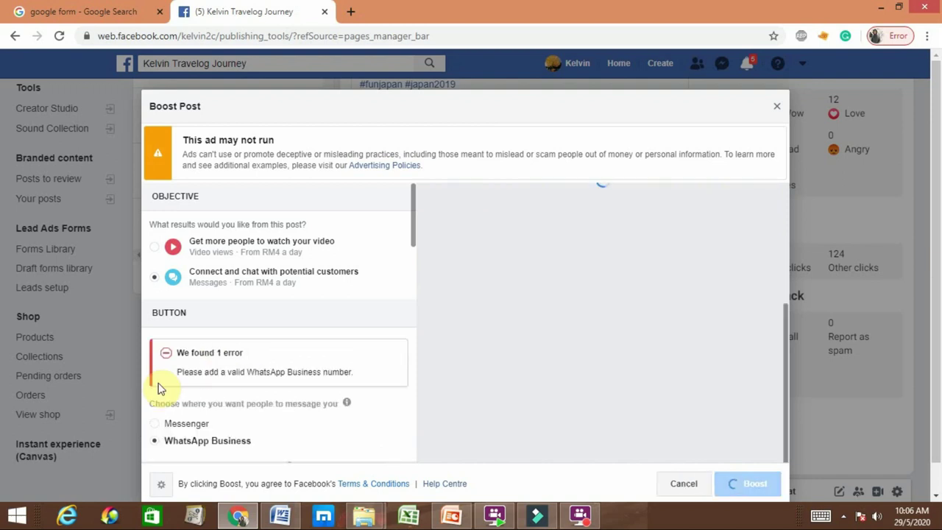
{"action": "left_click", "coordinate": [163, 425]}
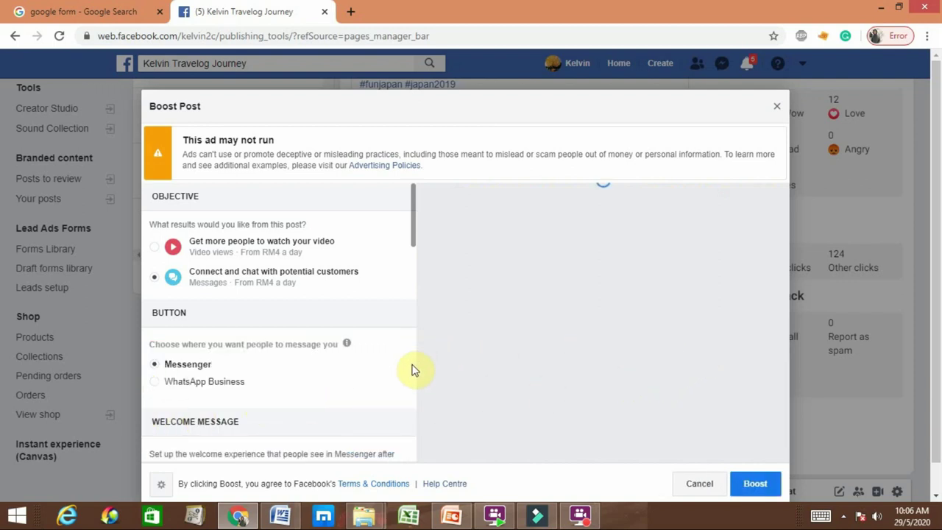
{"action": "scroll", "coordinate": [383, 358], "scroll_direction": "down", "scroll_amount": 3}
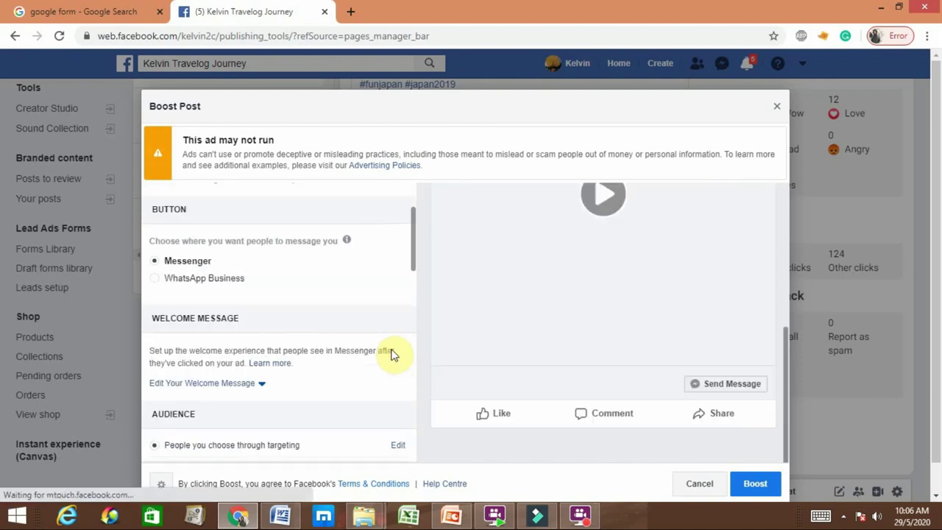
{"action": "scroll", "coordinate": [401, 348], "scroll_direction": "up", "scroll_amount": 3}
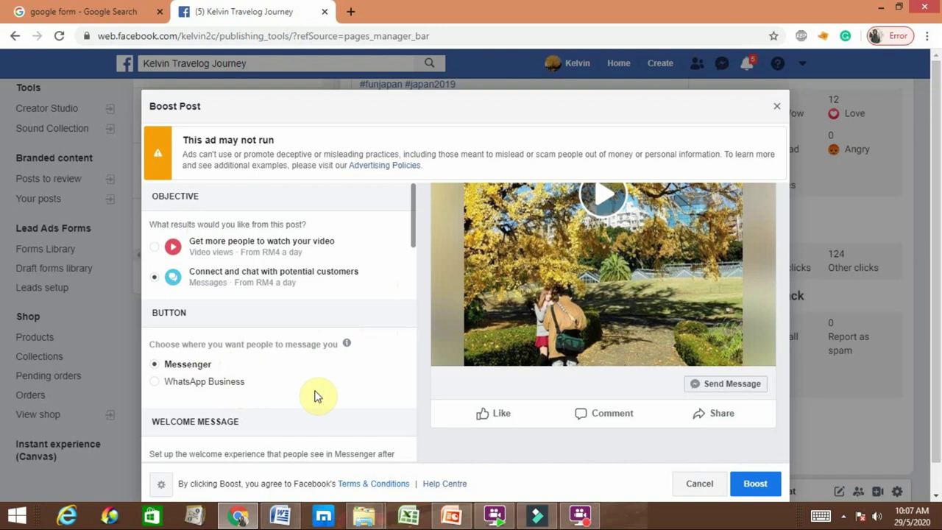
- Open the "People you choose through targeting" audience for editing
{"action": "scroll", "coordinate": [339, 387], "scroll_direction": "down", "scroll_amount": 1}
{"action": "scroll", "coordinate": [374, 368], "scroll_direction": "down", "scroll_amount": 1}
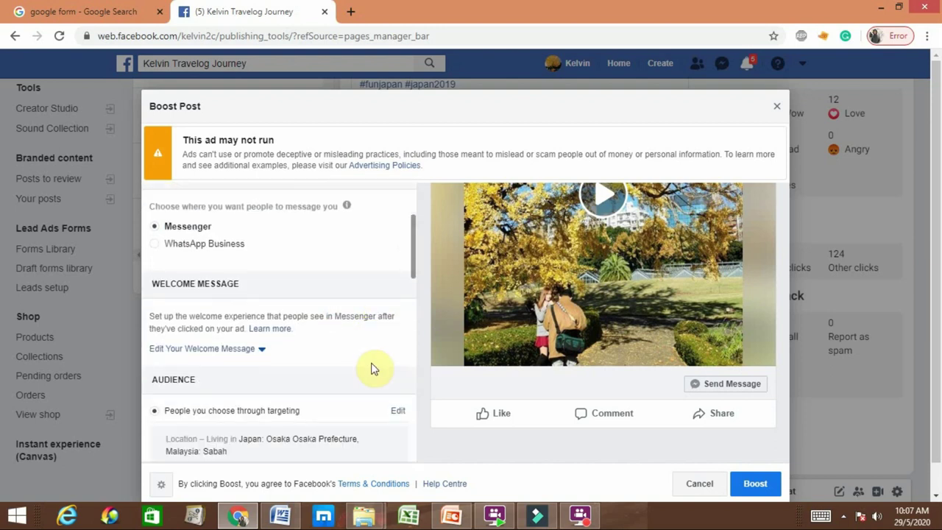
{"action": "scroll", "coordinate": [390, 357], "scroll_direction": "down", "scroll_amount": 1}
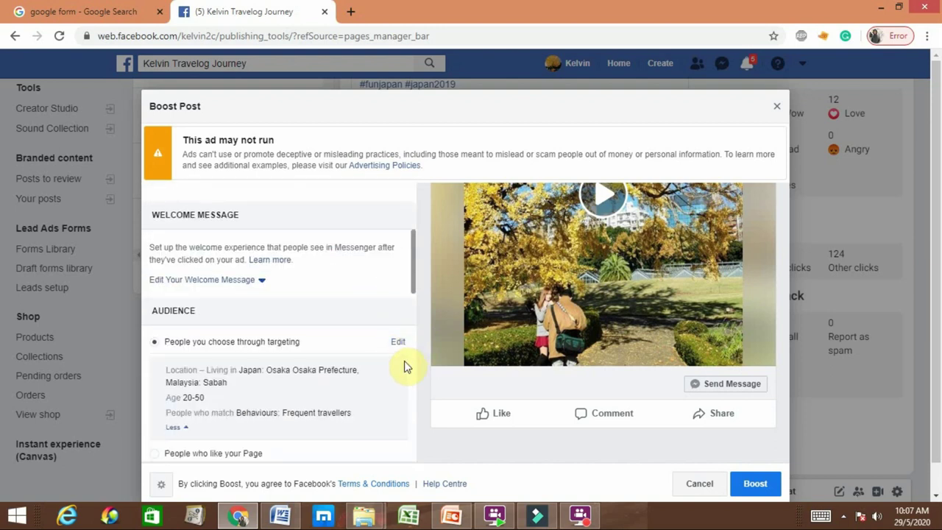
{"action": "scroll", "coordinate": [404, 353], "scroll_direction": "down", "scroll_amount": 1}
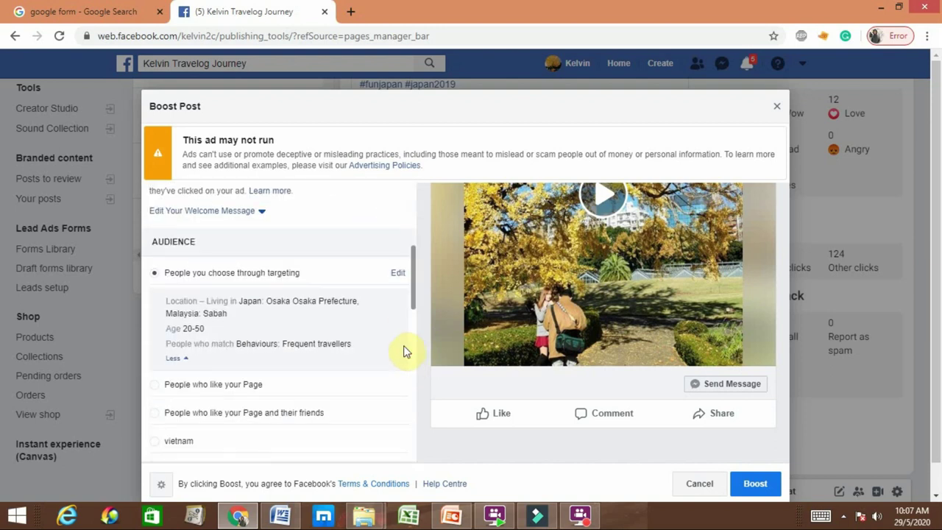
{"action": "left_click", "coordinate": [398, 275]}
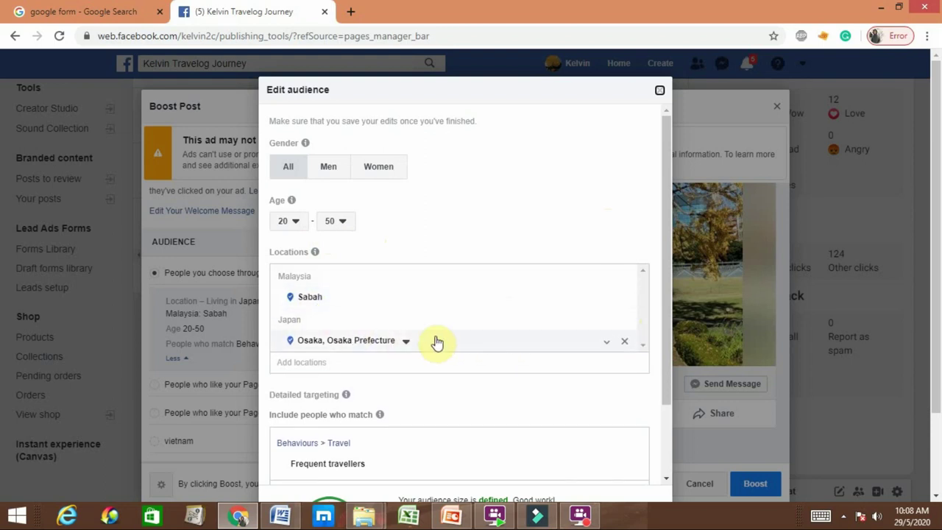
- Add Penang Island, Penang, Malaysia to the audience's locations by searching for "penang"
{"action": "left_click", "coordinate": [508, 302]}
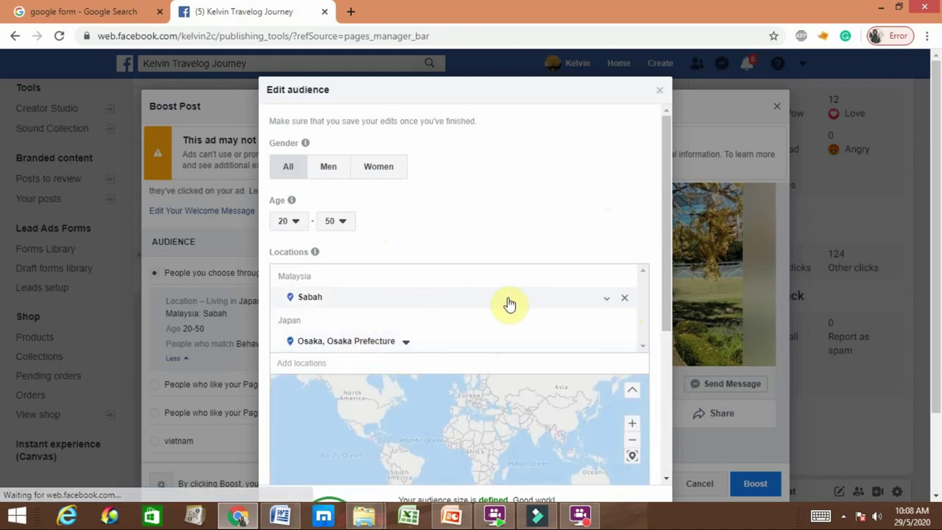
{"action": "left_click", "coordinate": [437, 362]}
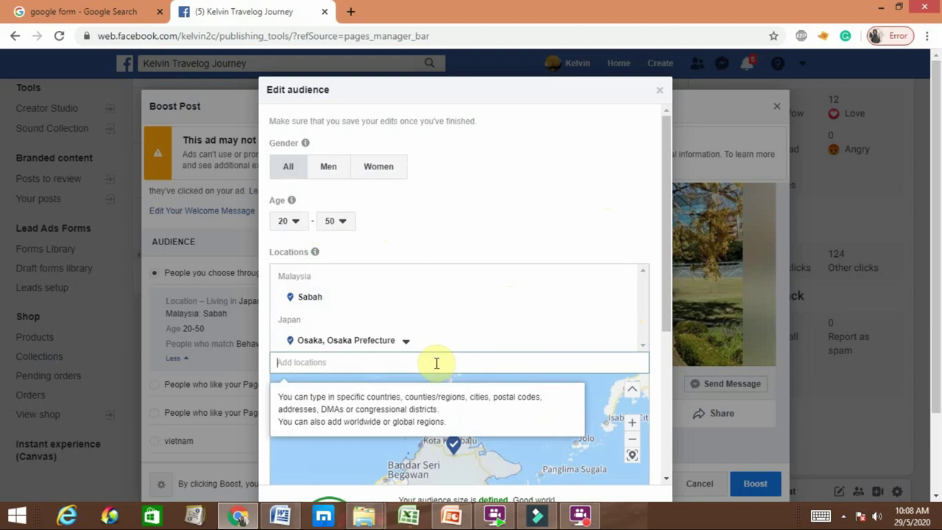
{"action": "type", "text": "penang"}
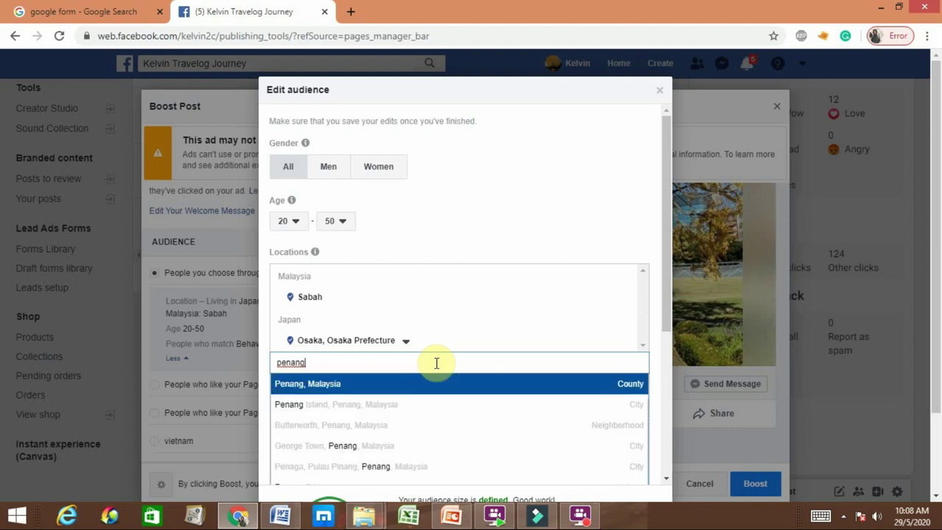
{"action": "left_click", "coordinate": [372, 407]}
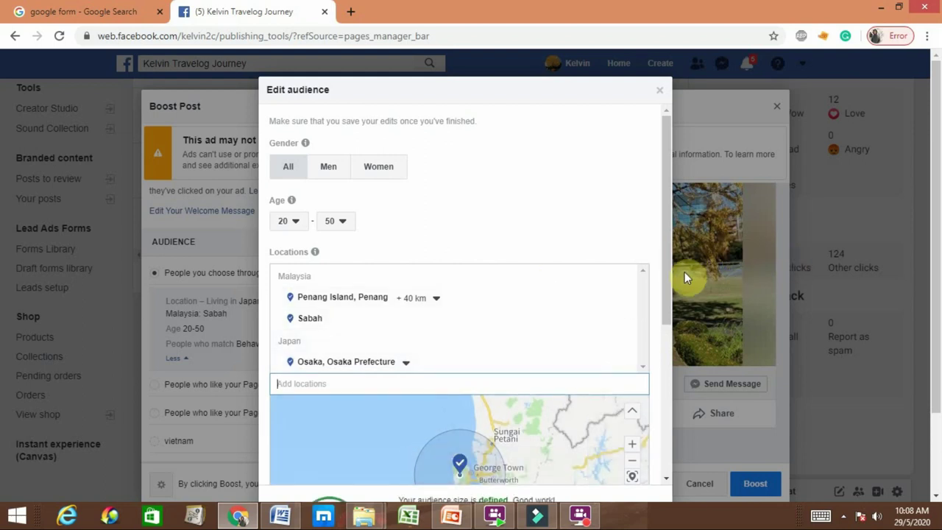
{"action": "scroll", "coordinate": [622, 294], "scroll_direction": "down", "scroll_amount": 1}
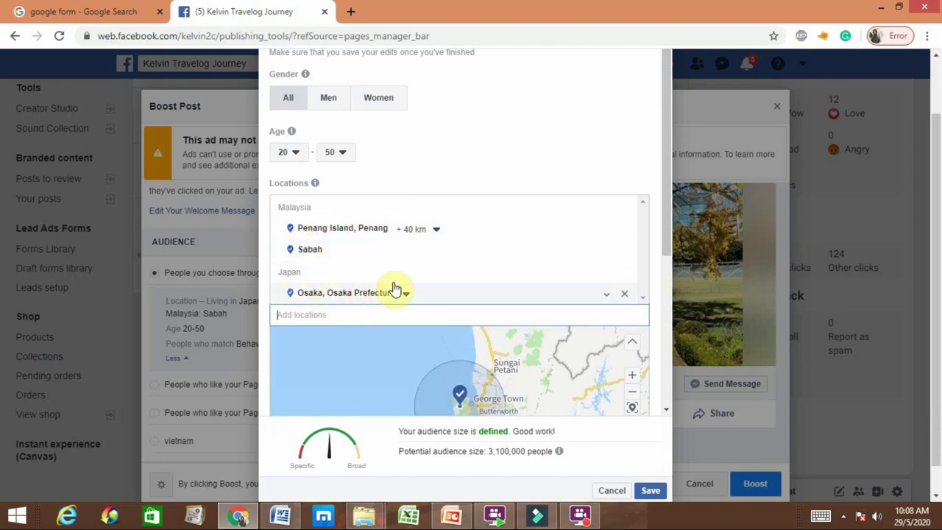
{"action": "left_click", "coordinate": [547, 319]}
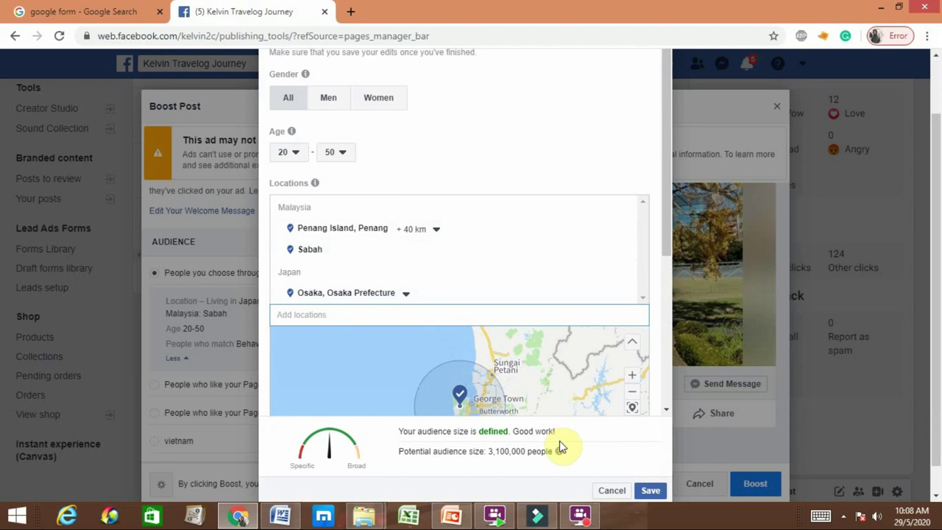
- Add the behaviour "Returned from travelling one week ago" to the detailed targeting by searching for "travel", and save the audience
{"action": "scroll", "coordinate": [559, 447], "scroll_direction": "down", "scroll_amount": 1}
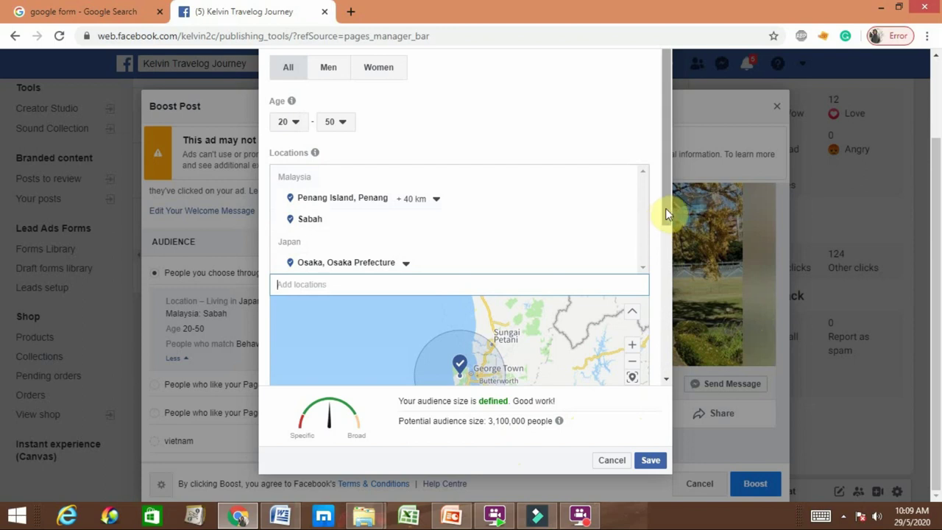
{"action": "scroll", "coordinate": [667, 221], "scroll_direction": "down", "scroll_amount": 2}
{"action": "scroll", "coordinate": [657, 313], "scroll_direction": "down", "scroll_amount": 2}
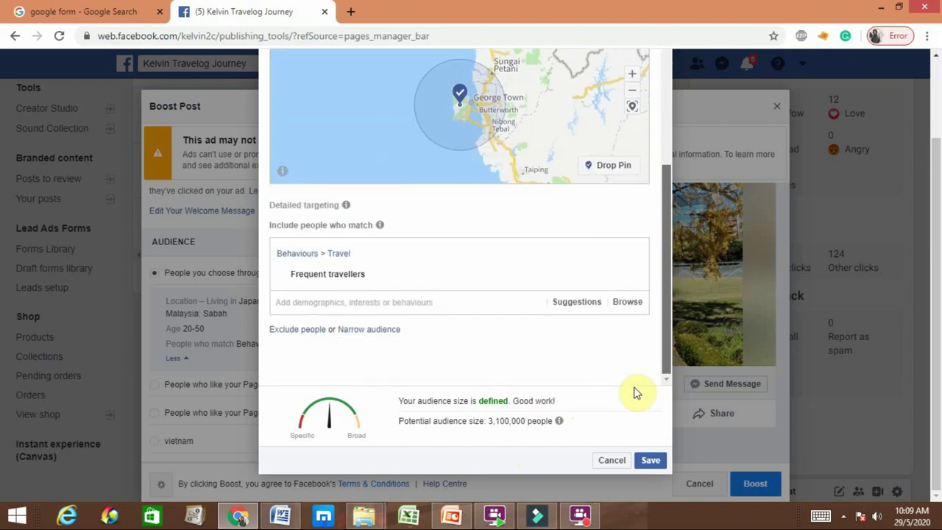
{"action": "left_click", "coordinate": [433, 304]}
{"action": "type", "text": "travel"}
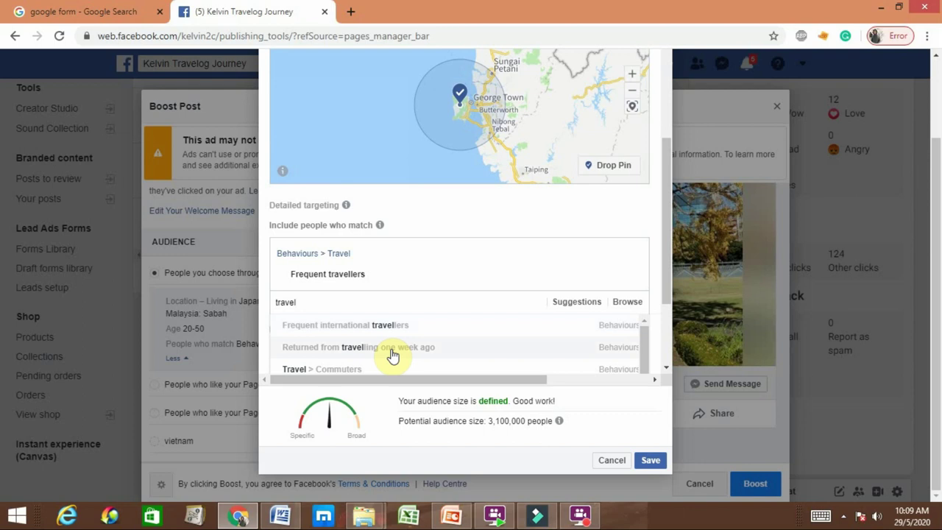
{"action": "left_click", "coordinate": [392, 354]}
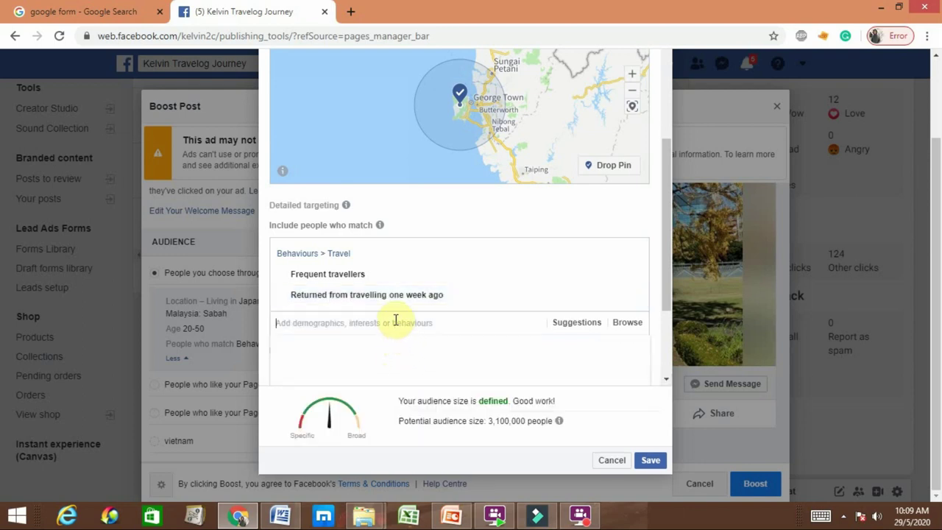
{"action": "left_click", "coordinate": [651, 461]}
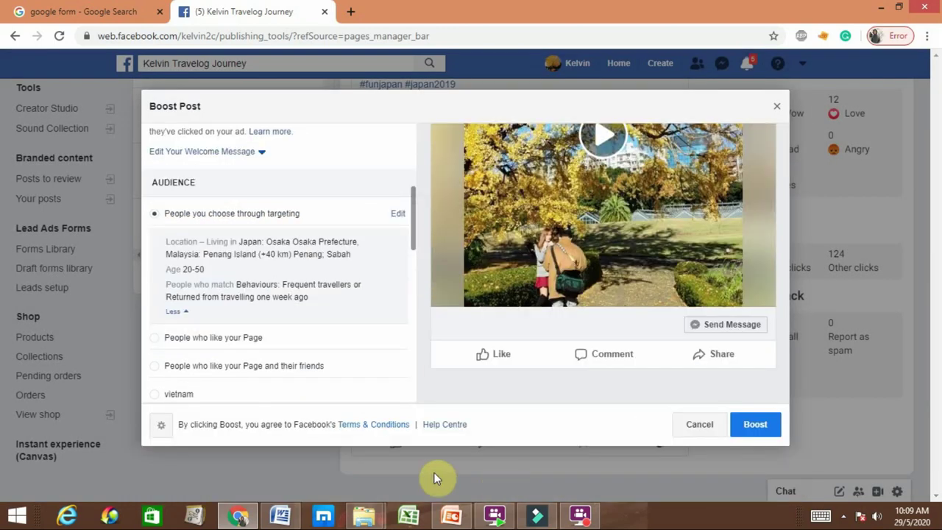
- Set the boost's total budget to RM50
{"action": "scroll", "coordinate": [390, 376], "scroll_direction": "down", "scroll_amount": 3}
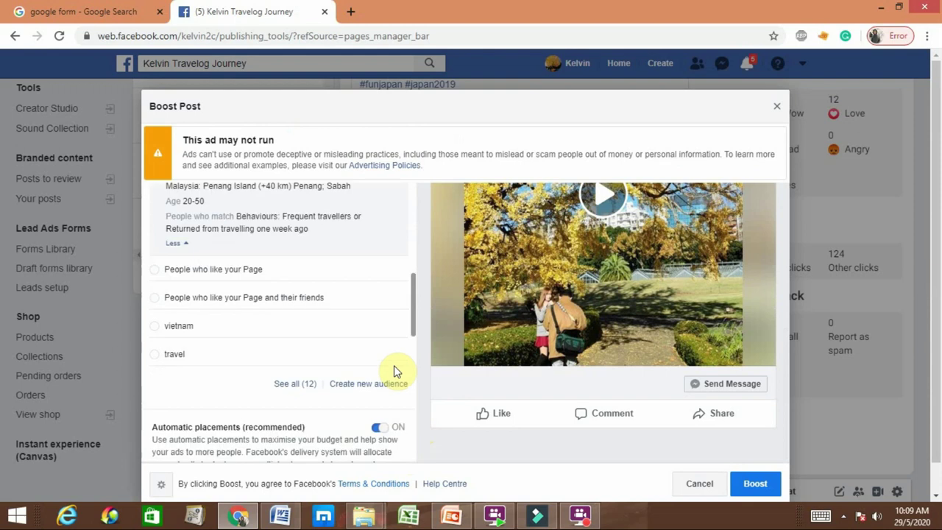
{"action": "scroll", "coordinate": [400, 361], "scroll_direction": "down", "scroll_amount": 3}
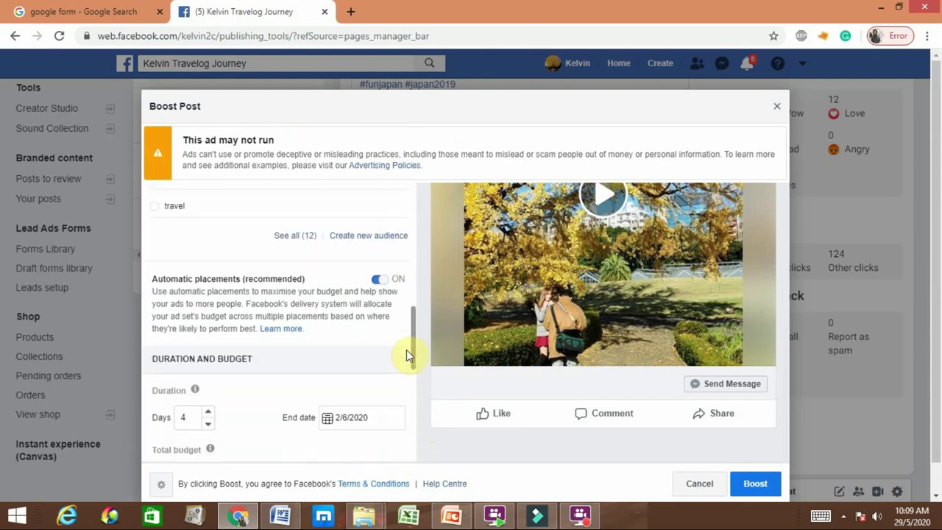
{"action": "scroll", "coordinate": [407, 355], "scroll_direction": "down", "scroll_amount": 2}
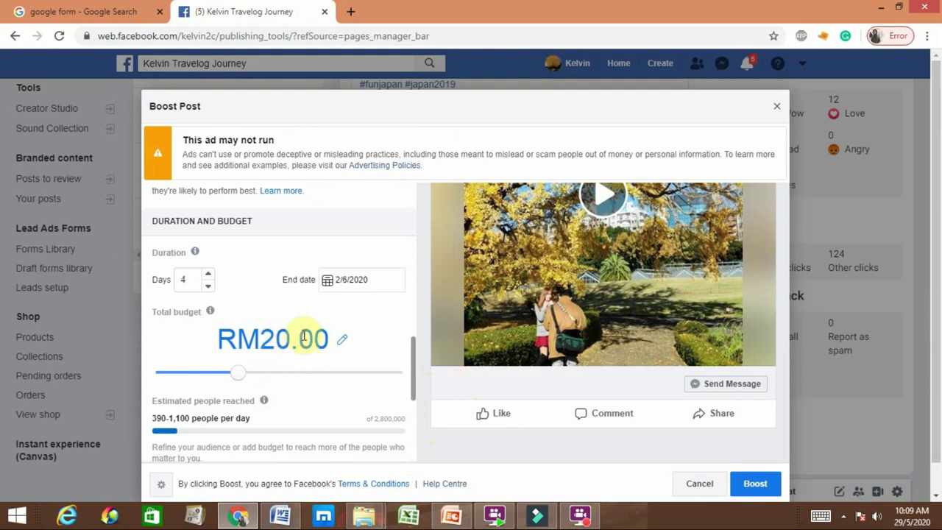
{"action": "scroll", "coordinate": [309, 347], "scroll_direction": "down", "scroll_amount": 1}
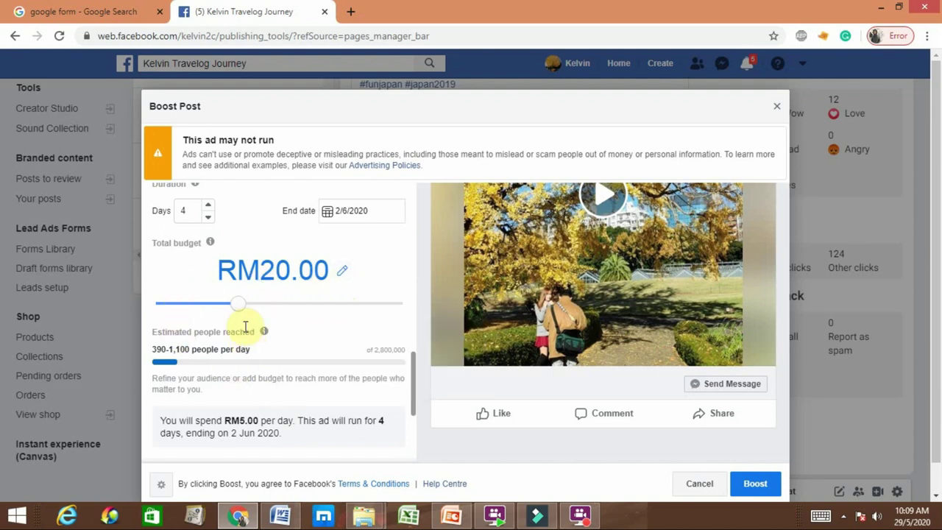
{"action": "left_click", "coordinate": [347, 274]}
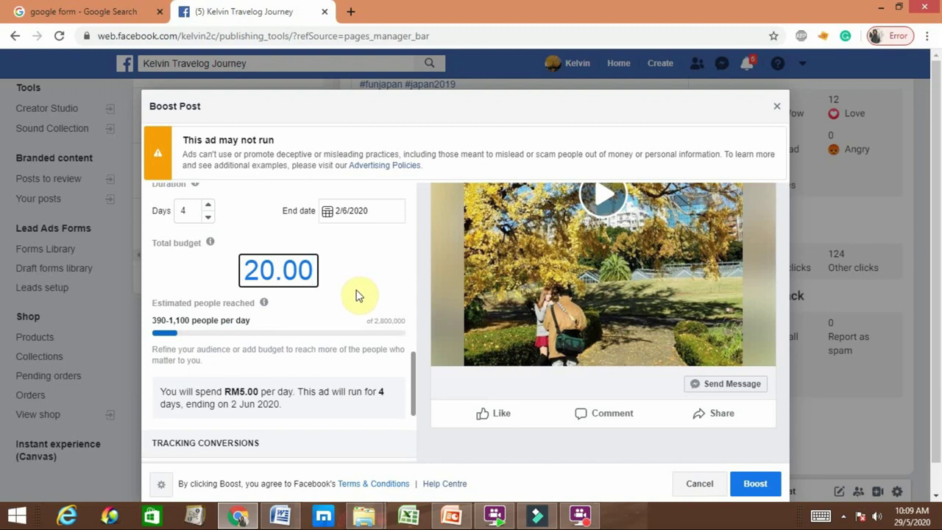
{"action": "key", "text": "BackSpace"}
{"action": "key", "text": "BackSpace"}
{"action": "key", "text": "BackSpace"}
{"action": "key", "text": "BackSpace"}
{"action": "key", "text": "BackSpace"}
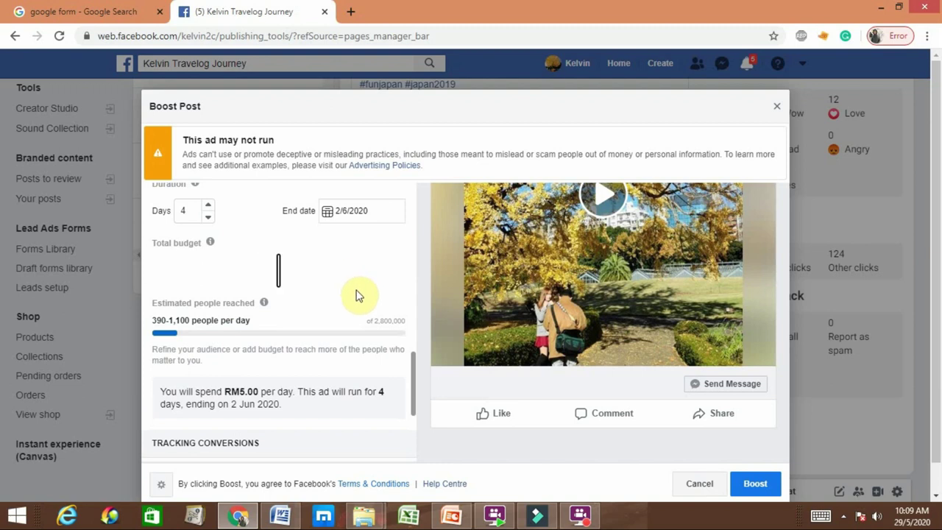
{"action": "type", "text": "50"}
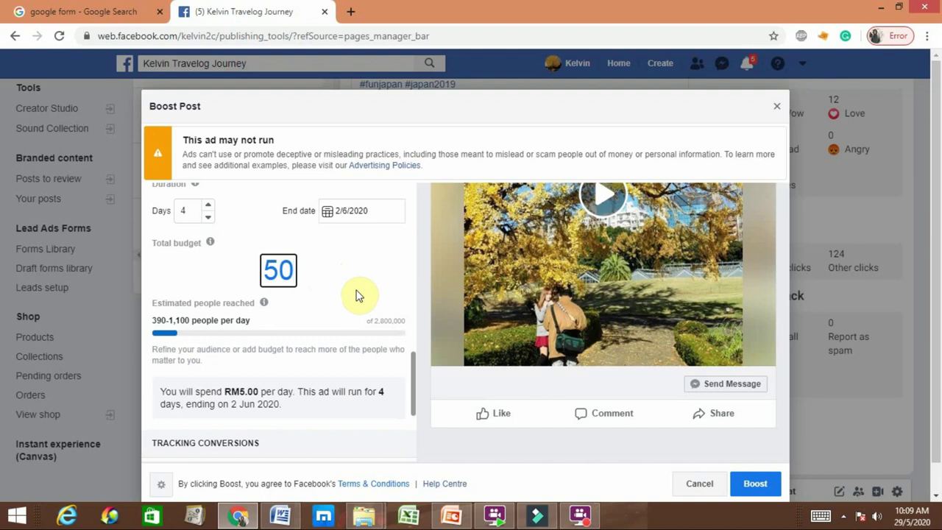
{"action": "left_click", "coordinate": [355, 294]}
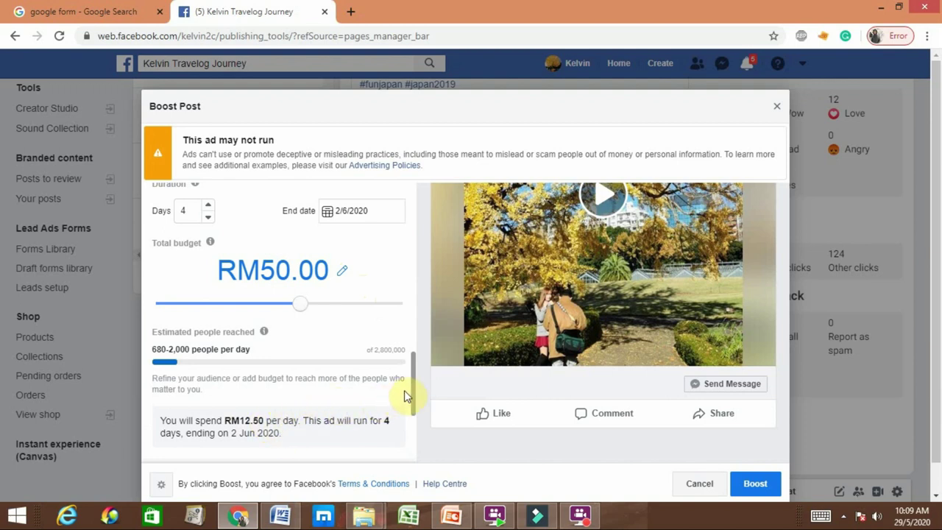
- Examine the estimated reach, the daily spend and the payment summary of the boost
{"action": "scroll", "coordinate": [404, 390], "scroll_direction": "down", "scroll_amount": 4}
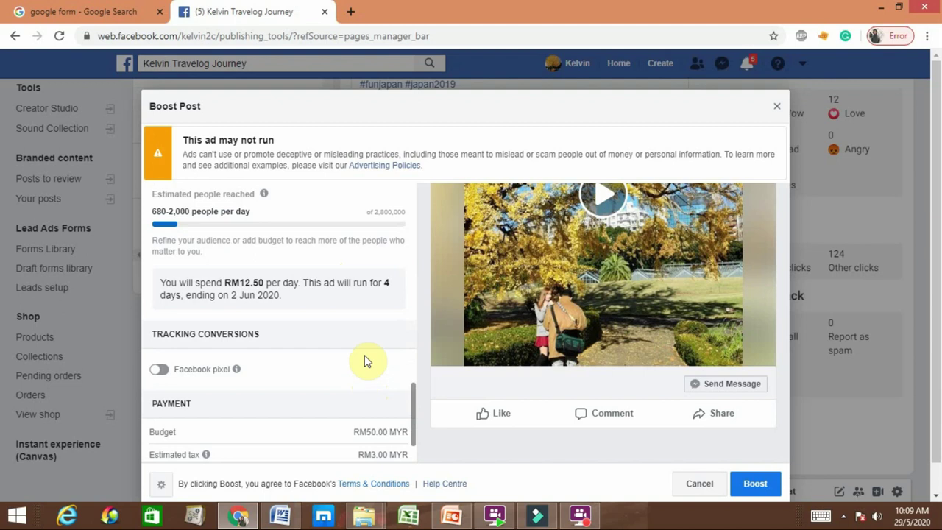
{"action": "scroll", "coordinate": [353, 347], "scroll_direction": "up", "scroll_amount": 2}
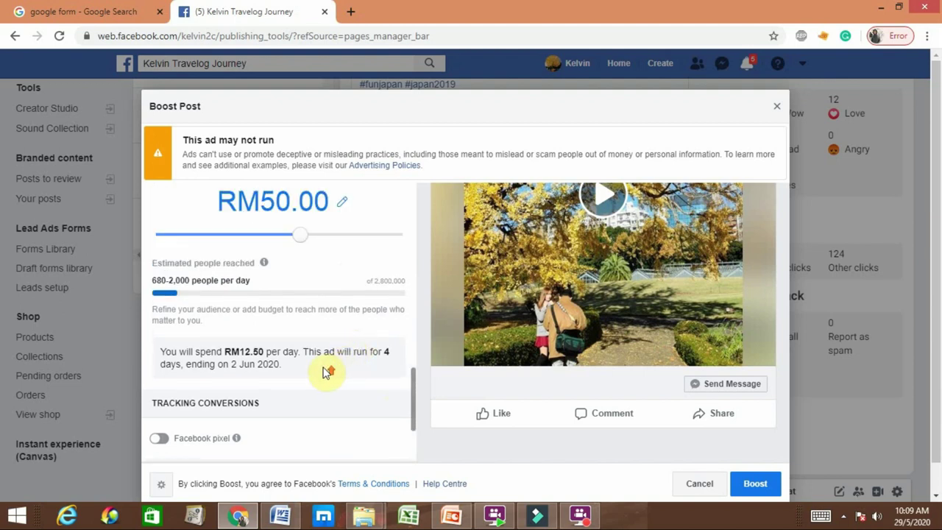
{"action": "scroll", "coordinate": [324, 375], "scroll_direction": "up", "scroll_amount": 1}
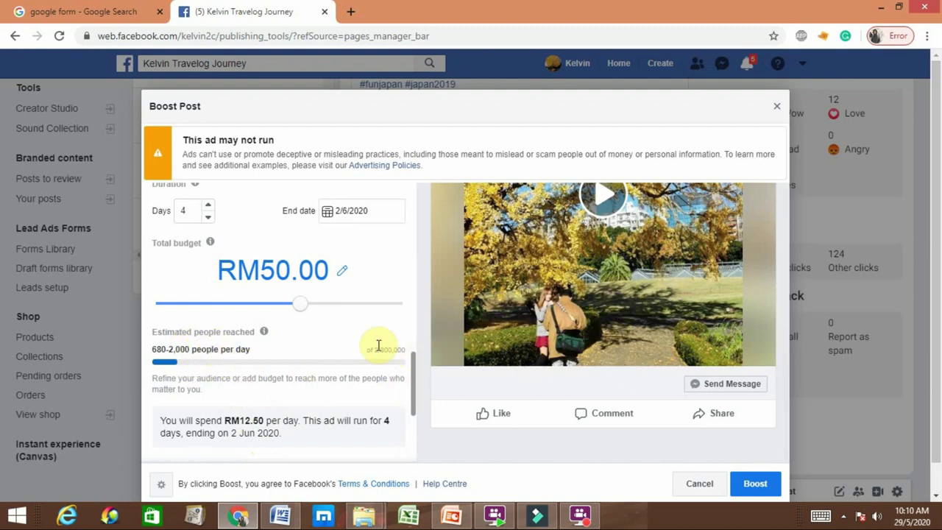
{"action": "scroll", "coordinate": [368, 383], "scroll_direction": "down", "scroll_amount": 1}
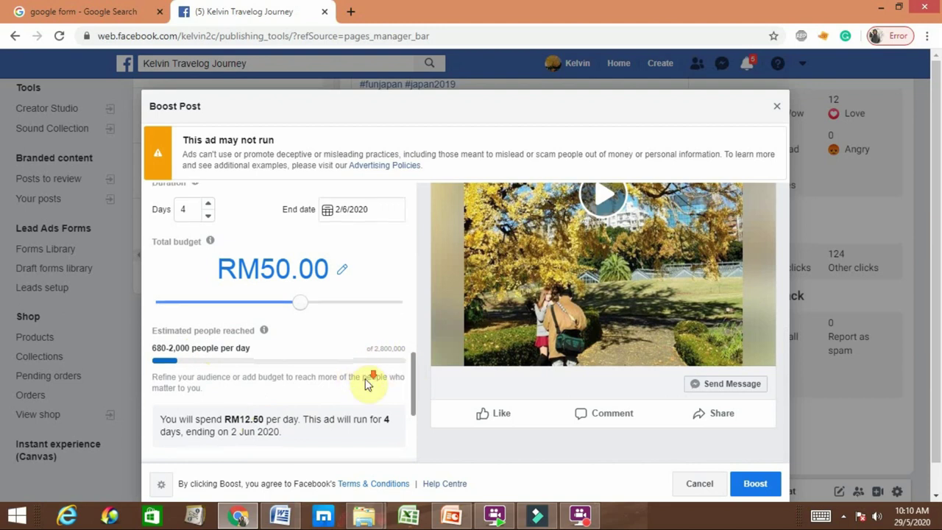
{"action": "scroll", "coordinate": [366, 380], "scroll_direction": "down", "scroll_amount": 3}
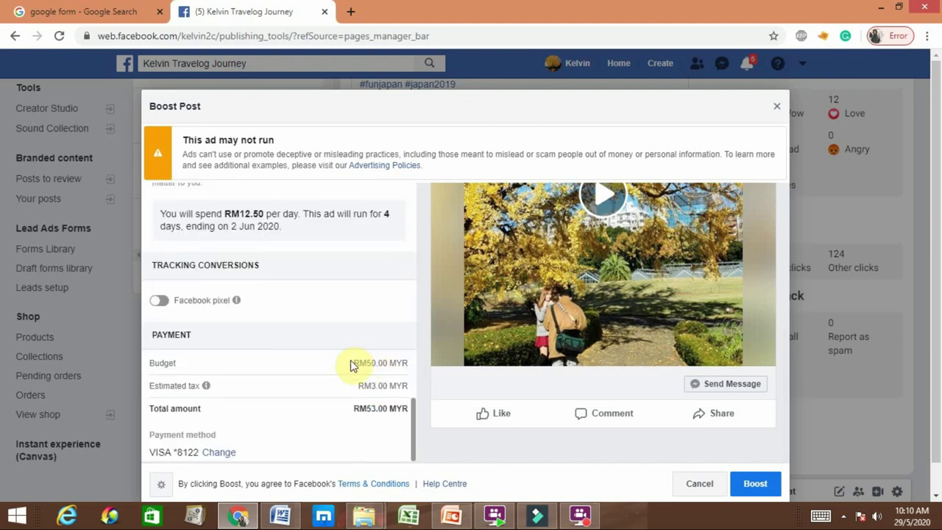
{"action": "scroll", "coordinate": [279, 381], "scroll_direction": "down", "scroll_amount": 1}
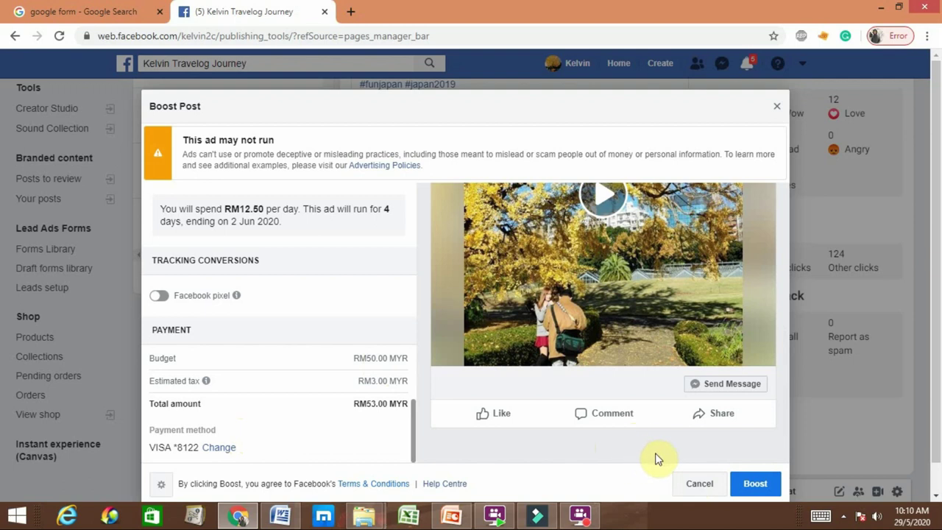
- Expand the full caption in the Desktop News Feed preview and examine the ad alongside its placement and duration settings
{"action": "scroll", "coordinate": [666, 458], "scroll_direction": "up", "scroll_amount": 3}
{"action": "scroll", "coordinate": [679, 452], "scroll_direction": "up", "scroll_amount": 2}
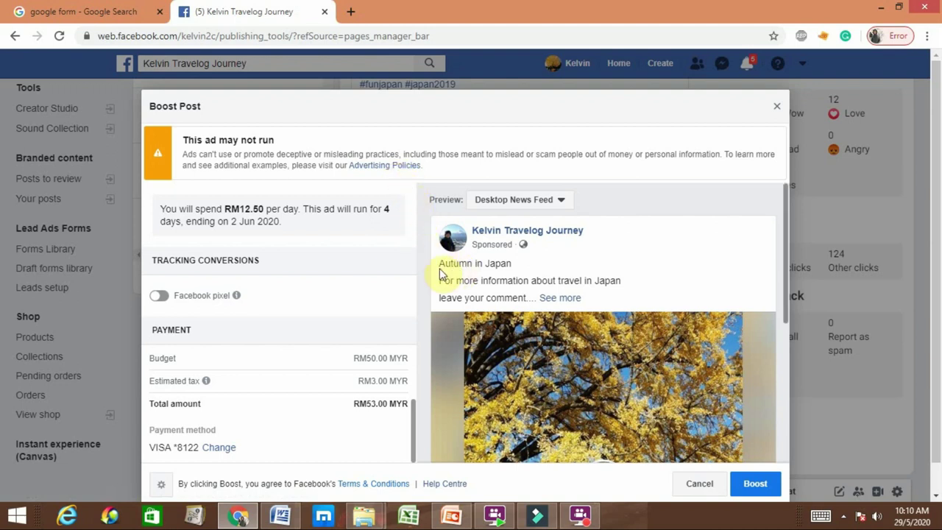
{"action": "left_click", "coordinate": [559, 300]}
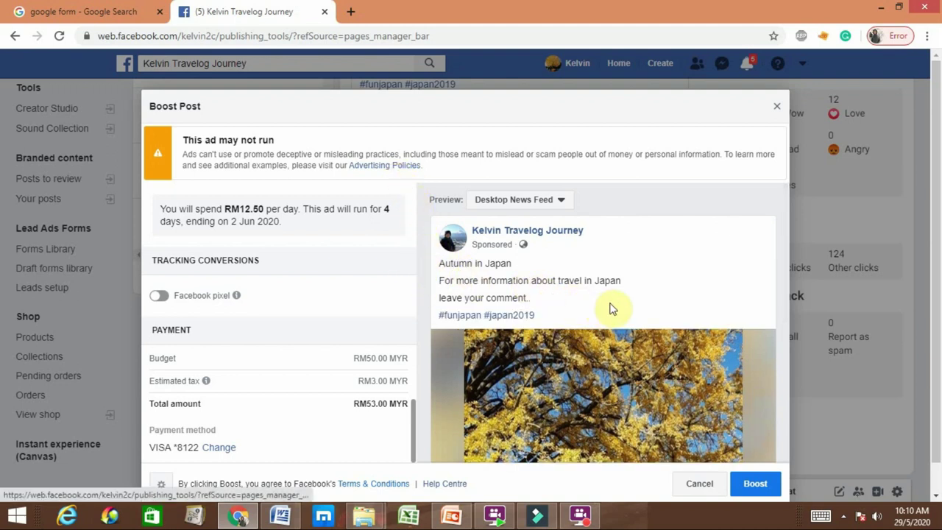
{"action": "scroll", "coordinate": [669, 283], "scroll_direction": "down", "scroll_amount": 1}
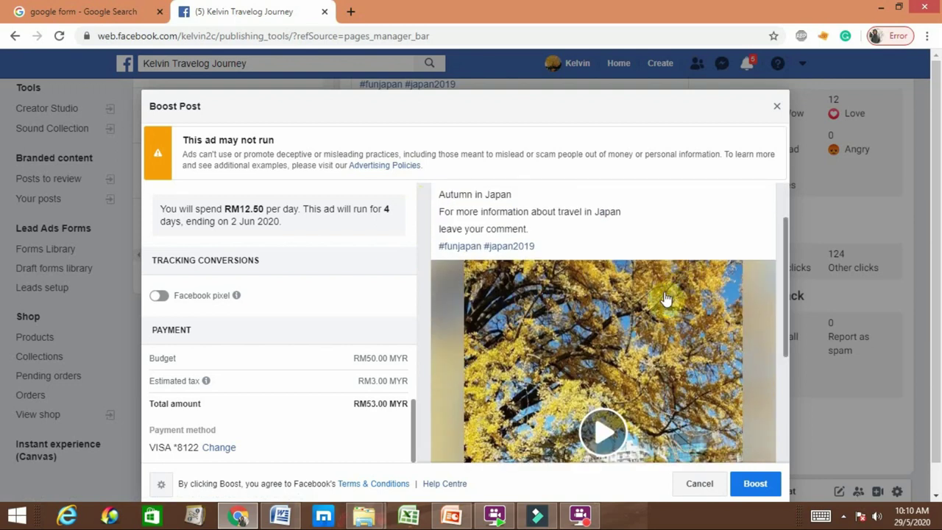
{"action": "scroll", "coordinate": [666, 297], "scroll_direction": "up", "scroll_amount": 1}
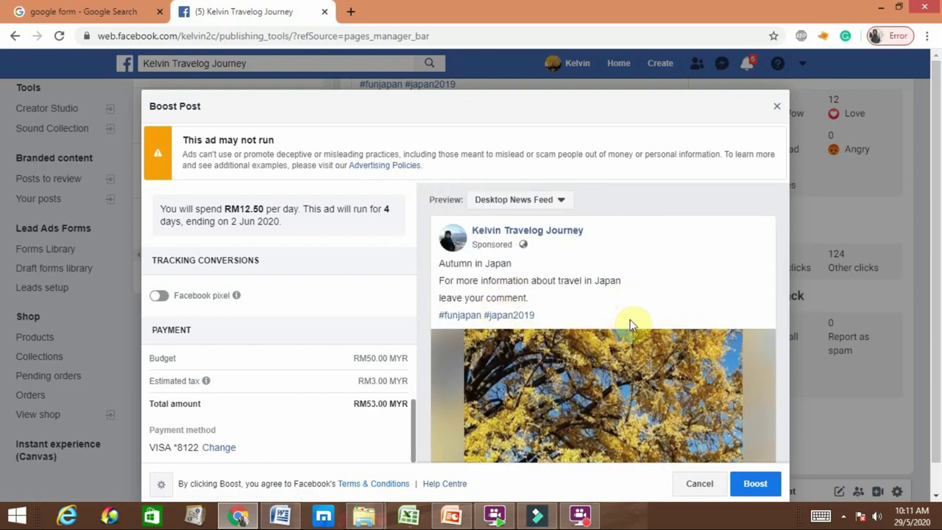
{"action": "scroll", "coordinate": [409, 333], "scroll_direction": "up", "scroll_amount": 1}
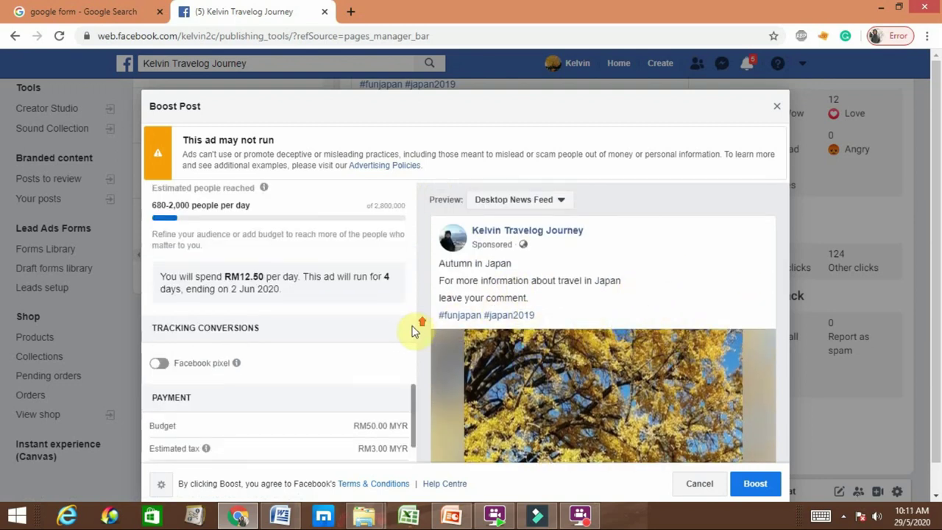
{"action": "scroll", "coordinate": [409, 332], "scroll_direction": "up", "scroll_amount": 5}
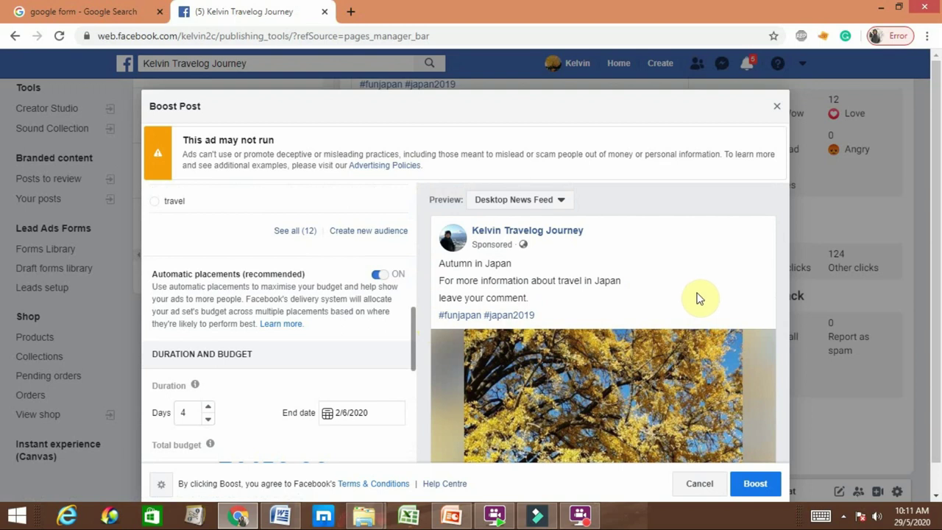
{"action": "scroll", "coordinate": [684, 288], "scroll_direction": "down", "scroll_amount": 1}
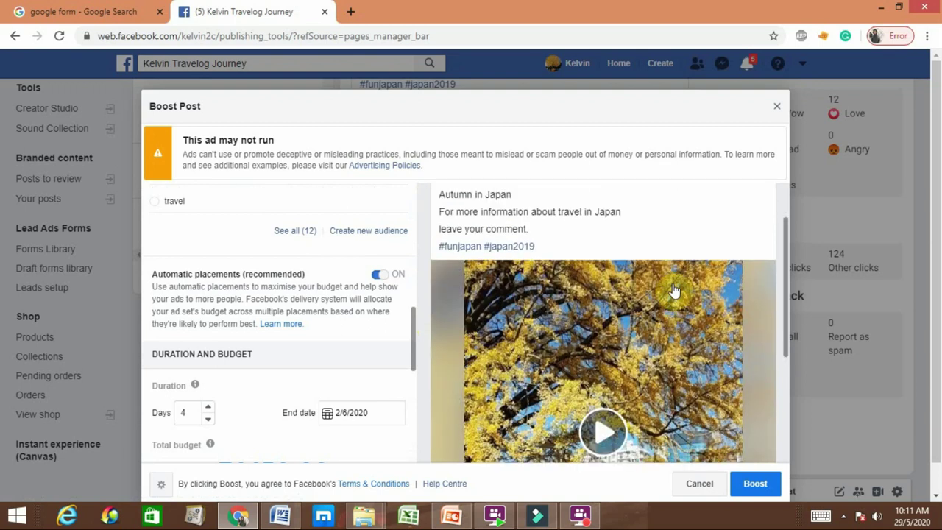
{"action": "scroll", "coordinate": [687, 307], "scroll_direction": "up", "scroll_amount": 1}
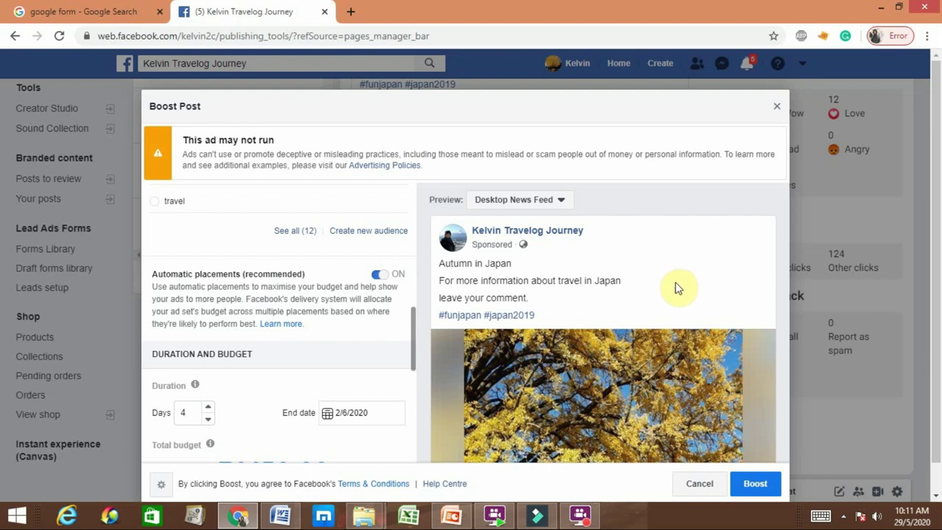
- Review the boost's settings once more, from the targeted audience through duration and budget to the payment details
{"action": "scroll", "coordinate": [442, 327], "scroll_direction": "down", "scroll_amount": 2}
{"action": "scroll", "coordinate": [401, 350], "scroll_direction": "down", "scroll_amount": 1}
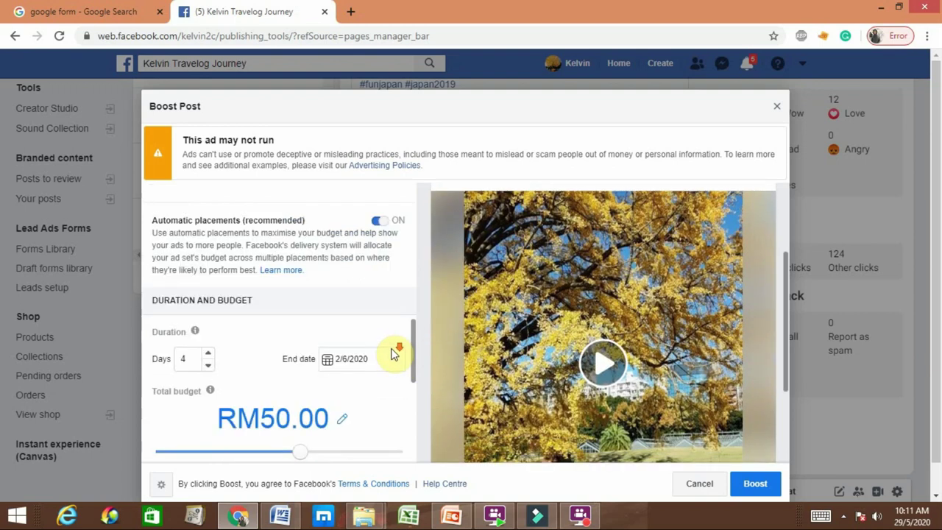
{"action": "scroll", "coordinate": [392, 355], "scroll_direction": "down", "scroll_amount": 5}
{"action": "scroll", "coordinate": [391, 355], "scroll_direction": "up", "scroll_amount": 5}
{"action": "scroll", "coordinate": [393, 354], "scroll_direction": "up", "scroll_amount": 5}
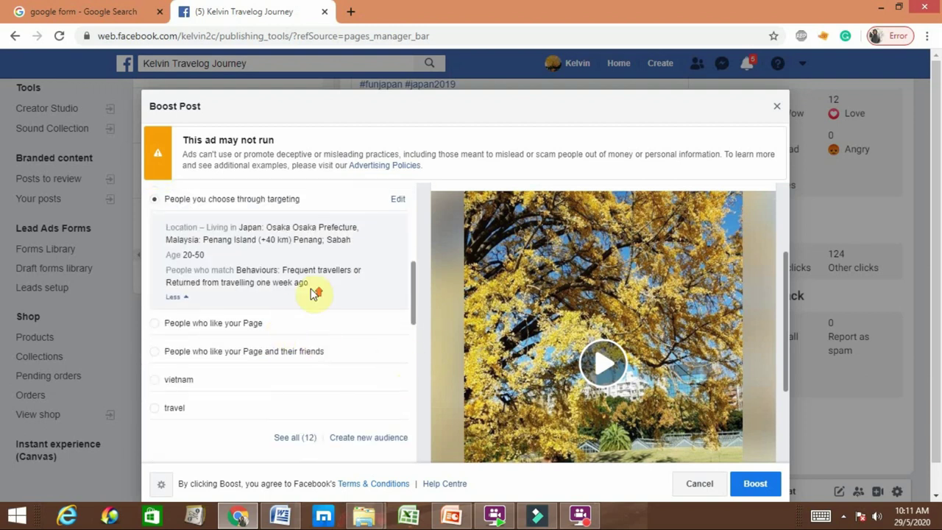
{"action": "scroll", "coordinate": [314, 293], "scroll_direction": "up", "scroll_amount": 1}
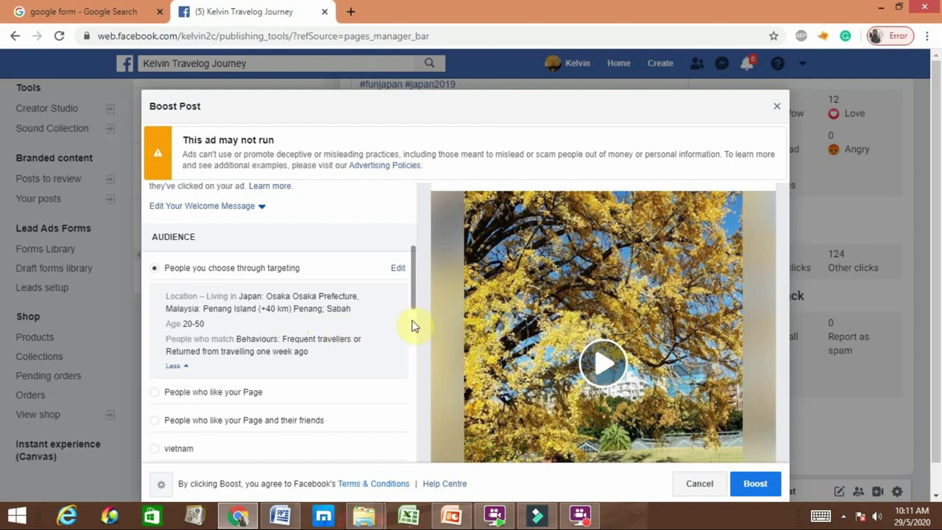
{"action": "scroll", "coordinate": [425, 338], "scroll_direction": "down", "scroll_amount": 2}
{"action": "scroll", "coordinate": [416, 380], "scroll_direction": "down", "scroll_amount": 1}
{"action": "scroll", "coordinate": [416, 380], "scroll_direction": "down", "scroll_amount": 4}
{"action": "scroll", "coordinate": [408, 386], "scroll_direction": "down", "scroll_amount": 5}
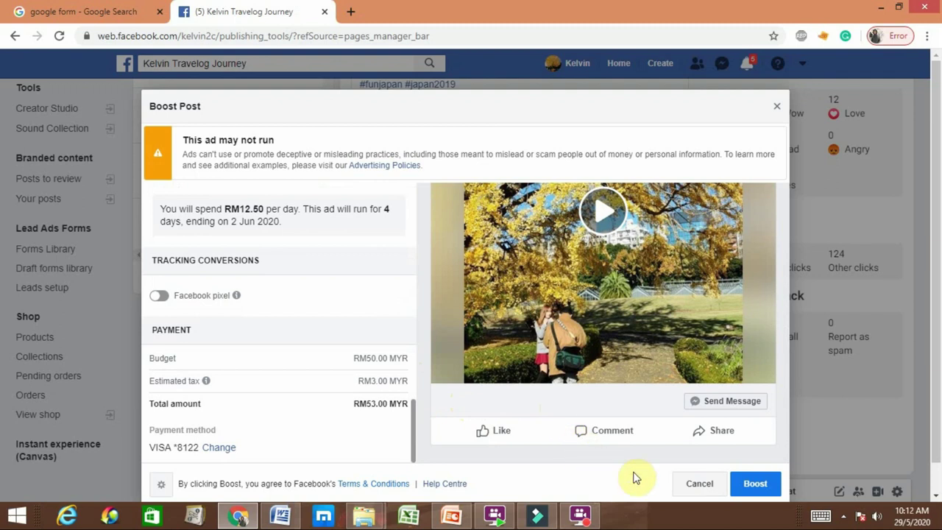
{"action": "left_click", "coordinate": [593, 519]}
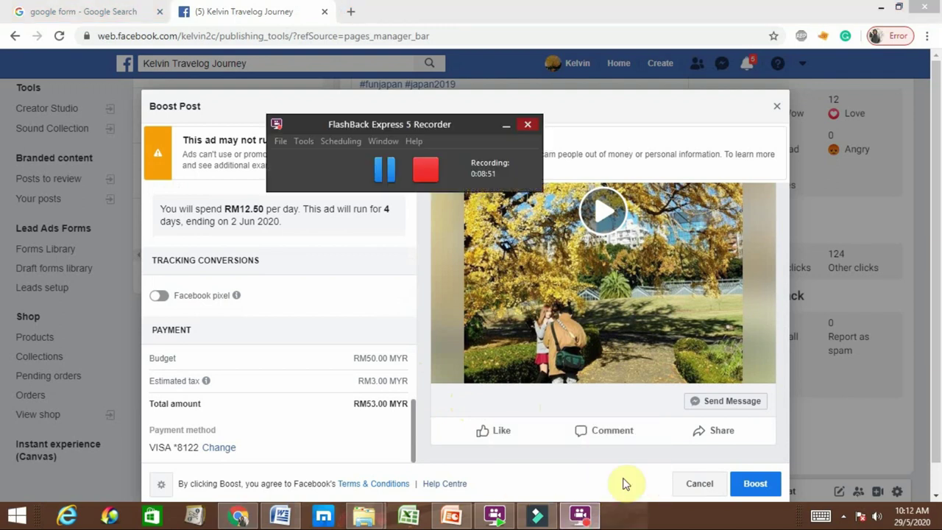